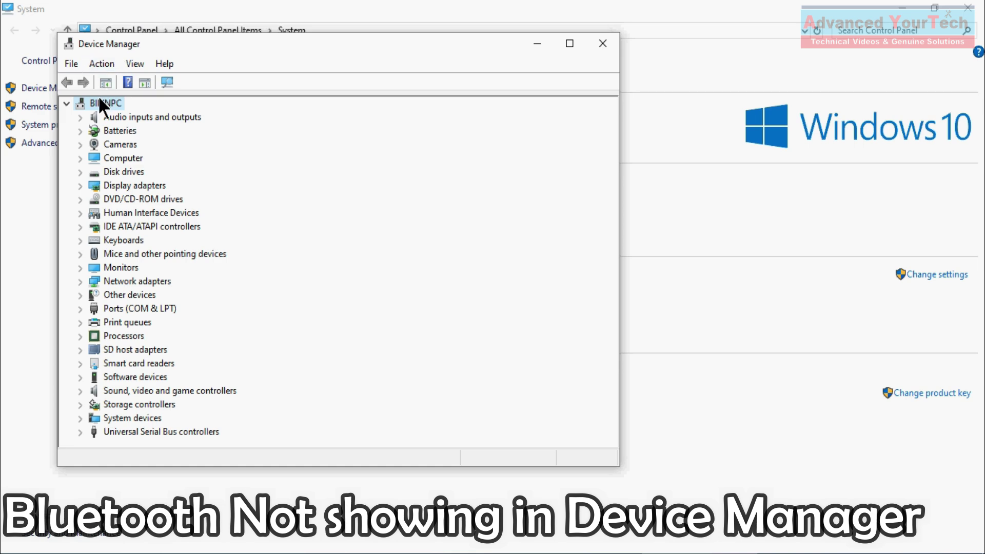
# Step: Scan for hardware changes and check the Network adapters and Other devices categories for a Bluetooth entry
pyautogui.rightClick(98, 99)
pyautogui.click(122, 106)
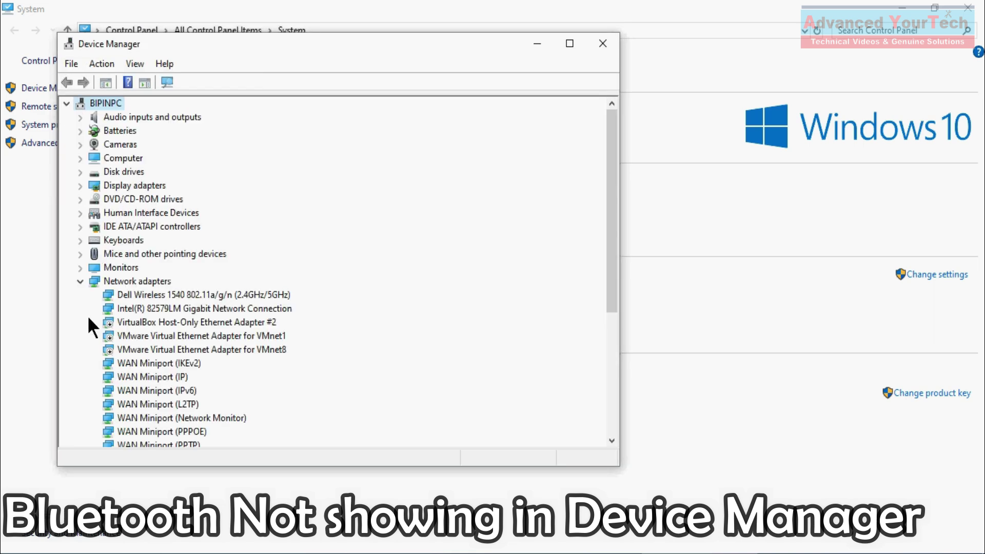
pyautogui.click(80, 281)
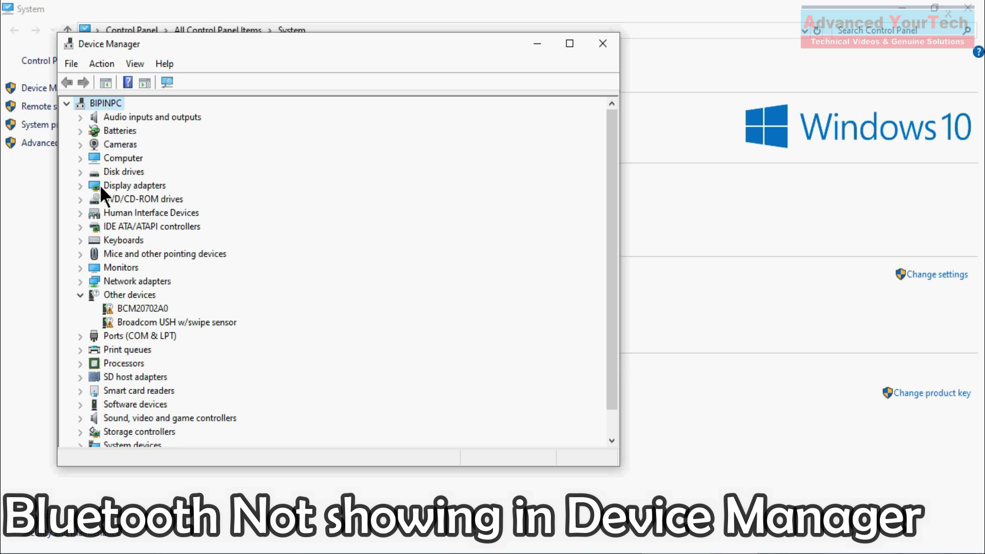
pyautogui.click(79, 295)
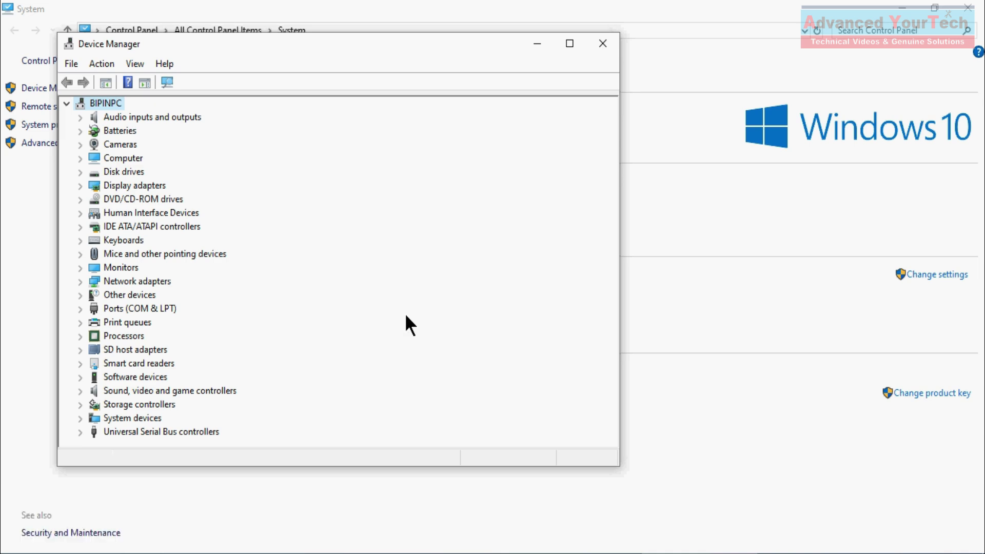
# Step: Close Device Manager, the System window and File Explorer
pyautogui.click(602, 46)
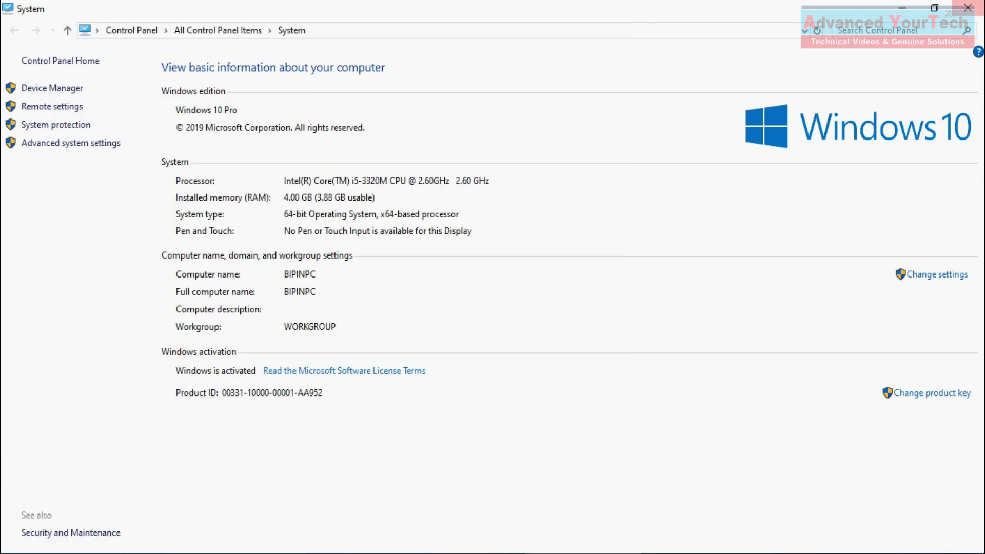
pyautogui.click(980, 9)
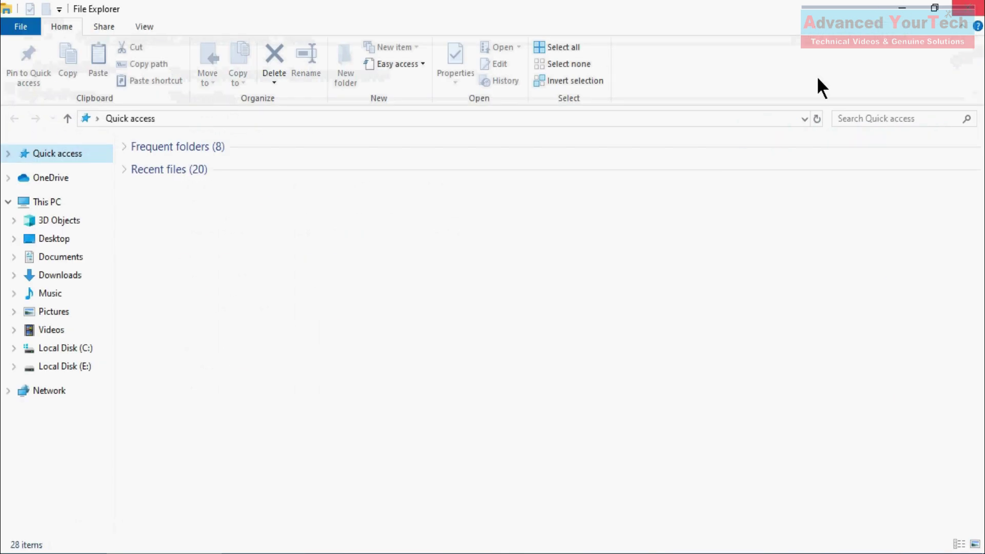
pyautogui.click(973, 7)
# Step: Open the Bluetooth & other devices page in Windows Settings
pyautogui.press('super+i')
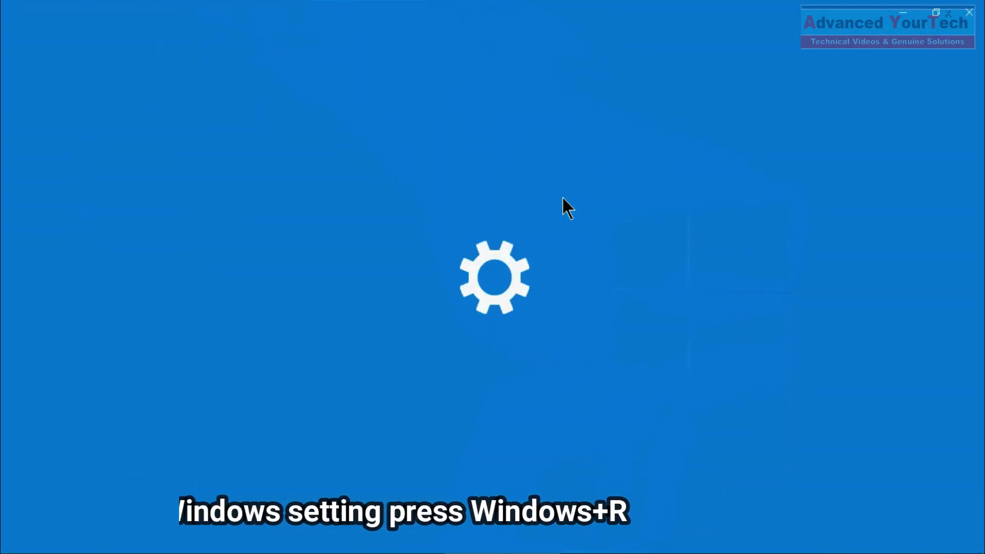
pyautogui.click(275, 188)
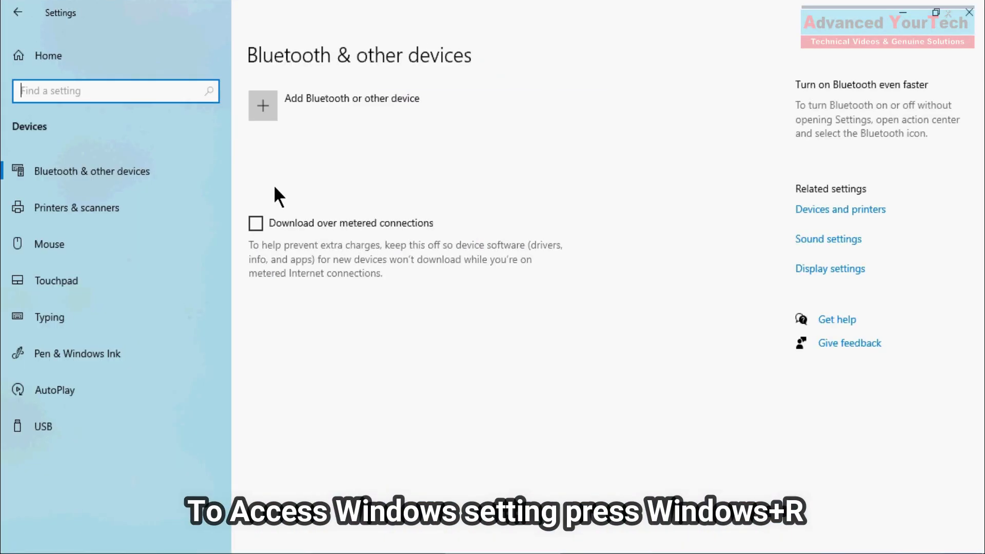
pyautogui.click(81, 177)
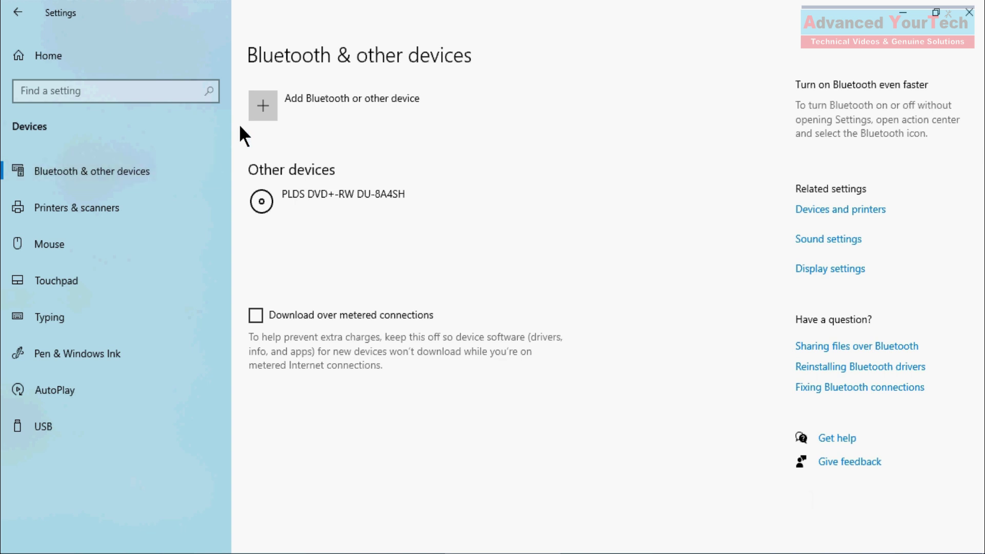
# Step: Try to add a Bluetooth device, and open the online help on Bluetooth problems from the device dialog
pyautogui.click(264, 110)
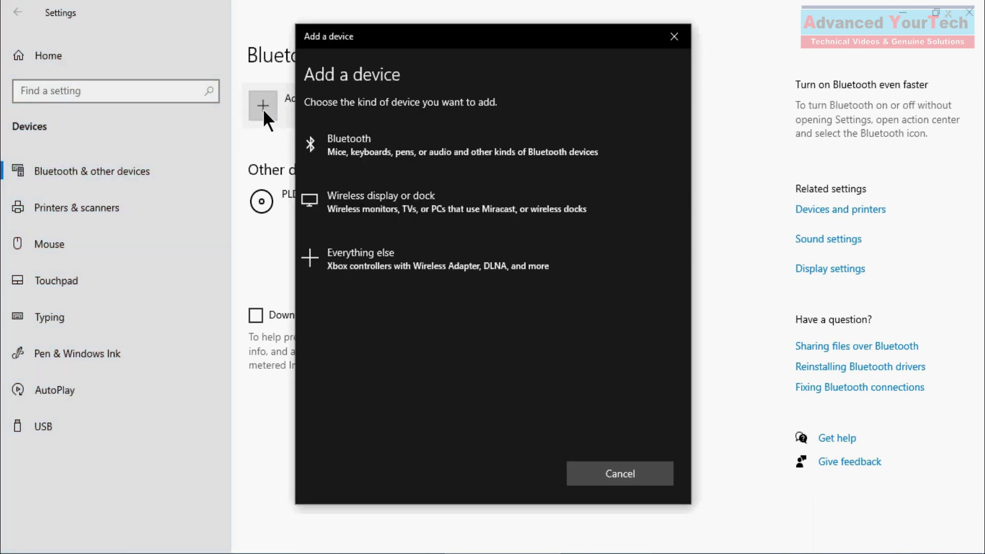
pyautogui.click(342, 146)
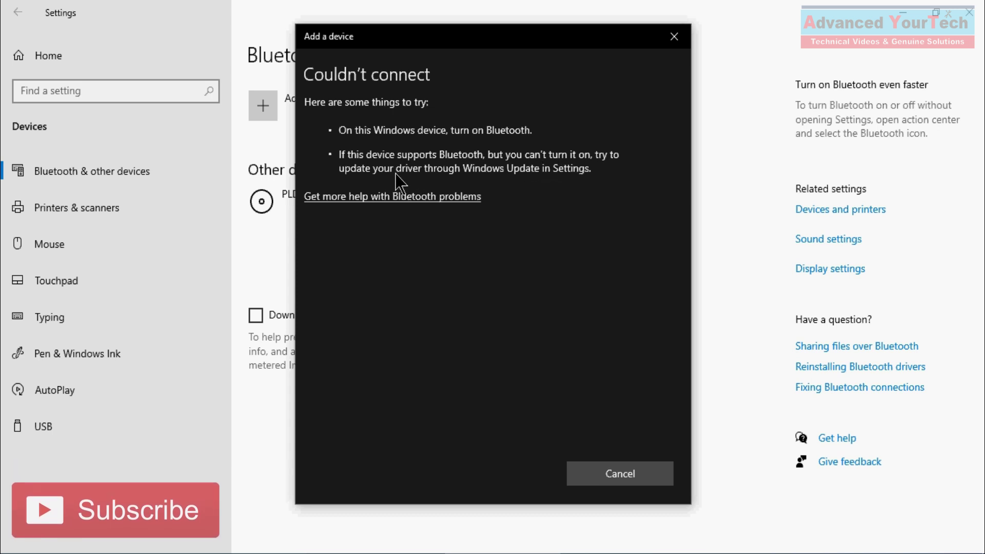
pyautogui.click(392, 196)
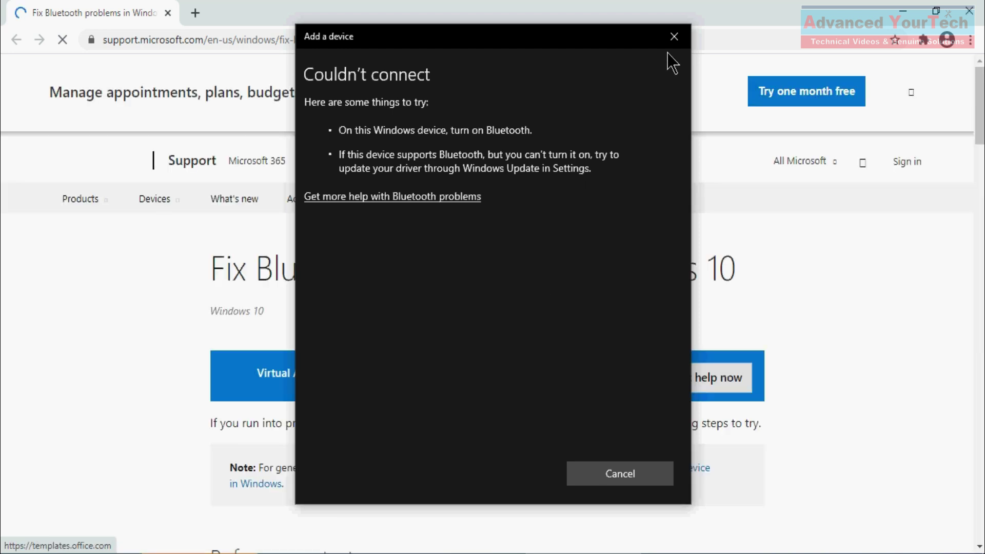
pyautogui.click(673, 39)
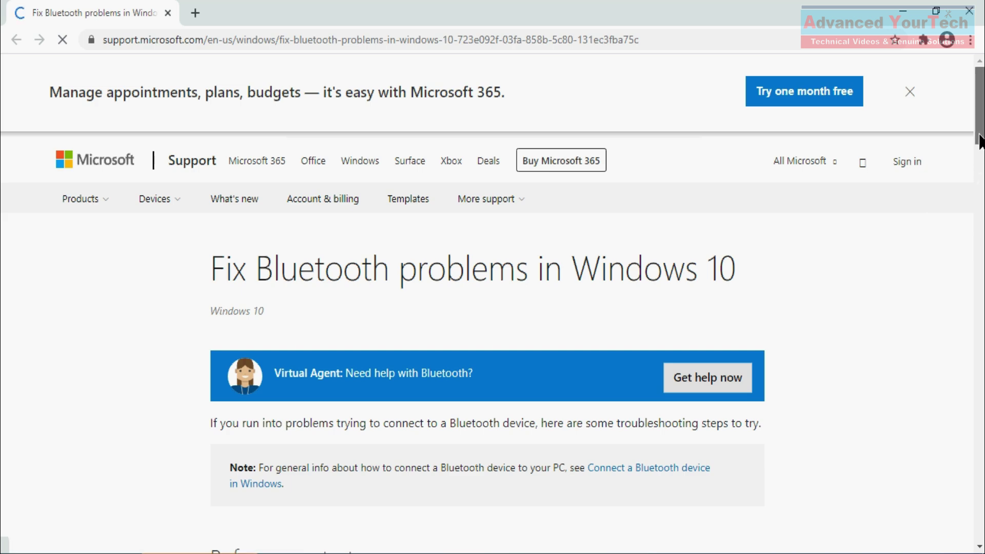
# Step: Read the support article's advice on making sure Bluetooth is turned on and checking the device and PC
pyautogui.moveTo(979, 105); pyautogui.dragTo(979, 220)
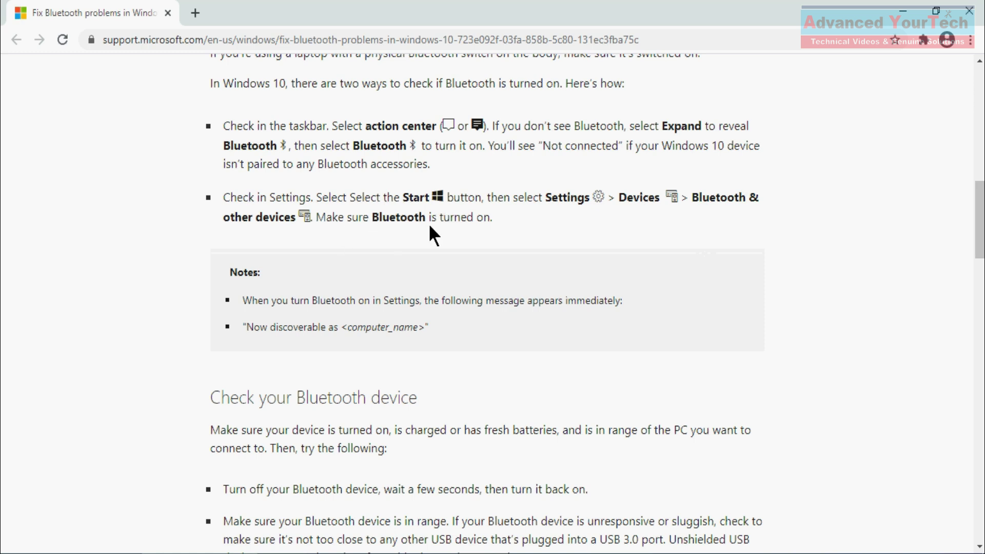
pyautogui.moveTo(317, 217); pyautogui.dragTo(500, 219)
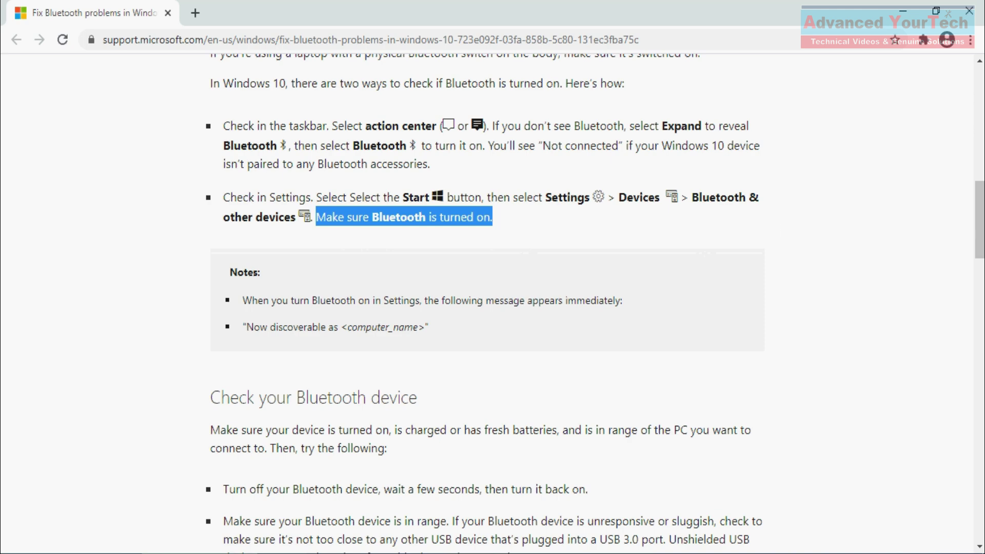
pyautogui.moveTo(981, 216); pyautogui.dragTo(981, 271)
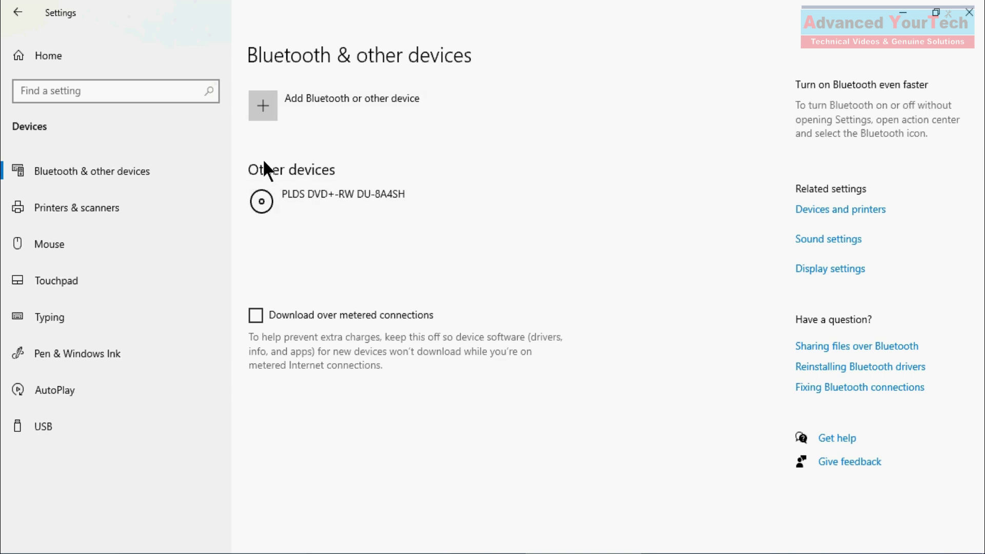
# Step: Try again to add a Bluetooth device in Settings, and cancel the device dialog
pyautogui.click(267, 105)
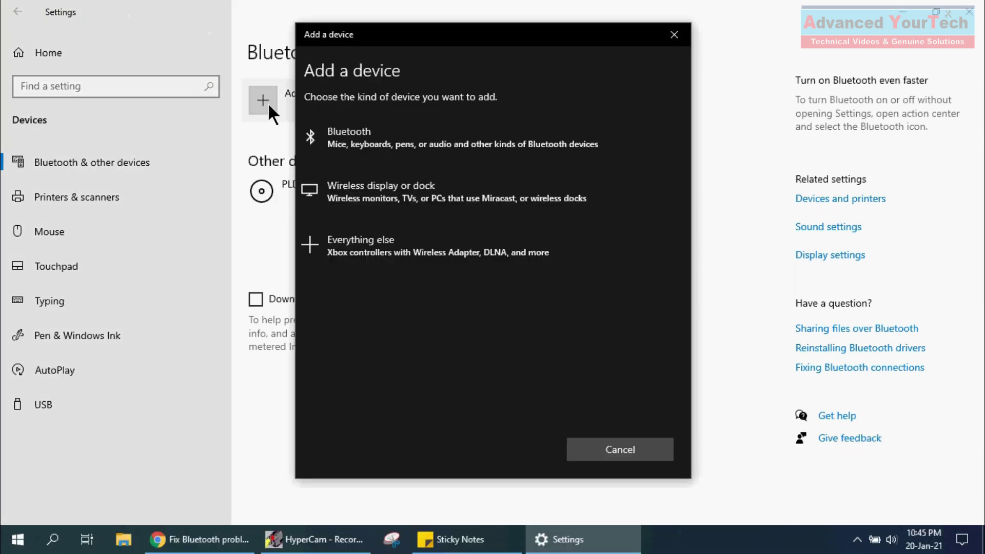
pyautogui.click(342, 149)
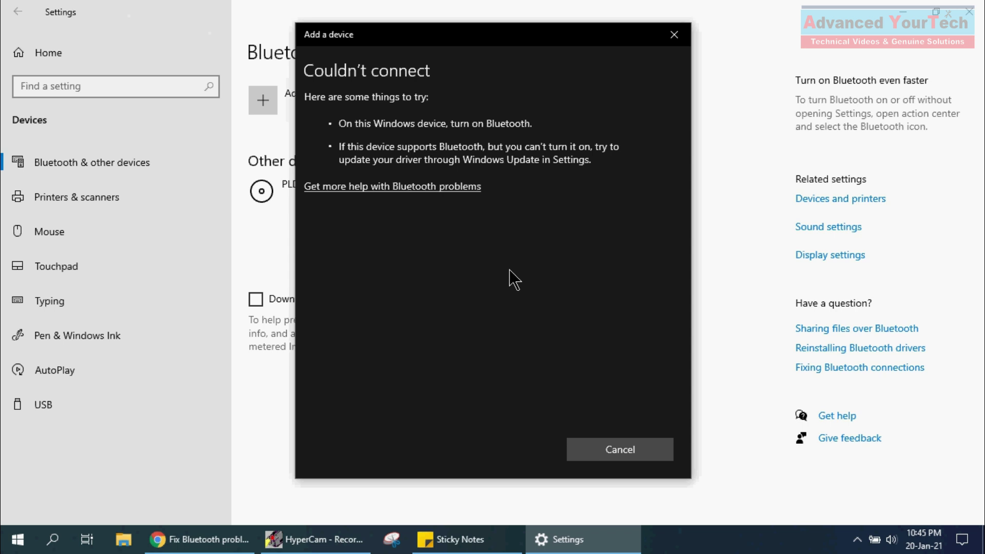
pyautogui.click(620, 450)
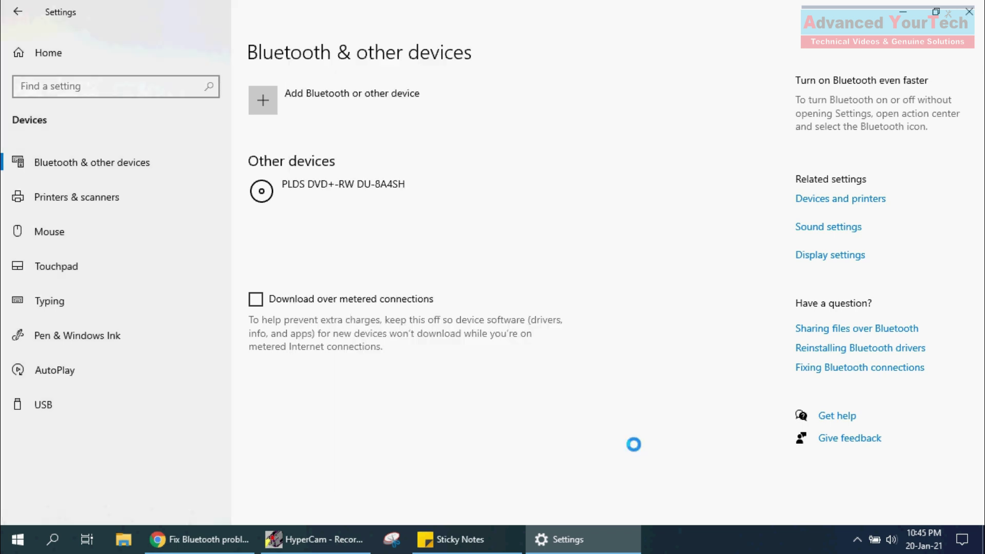
# Step: Close Settings and the support article, and open Device Manager by searching Windows for "device ma"
pyautogui.click(968, 10)
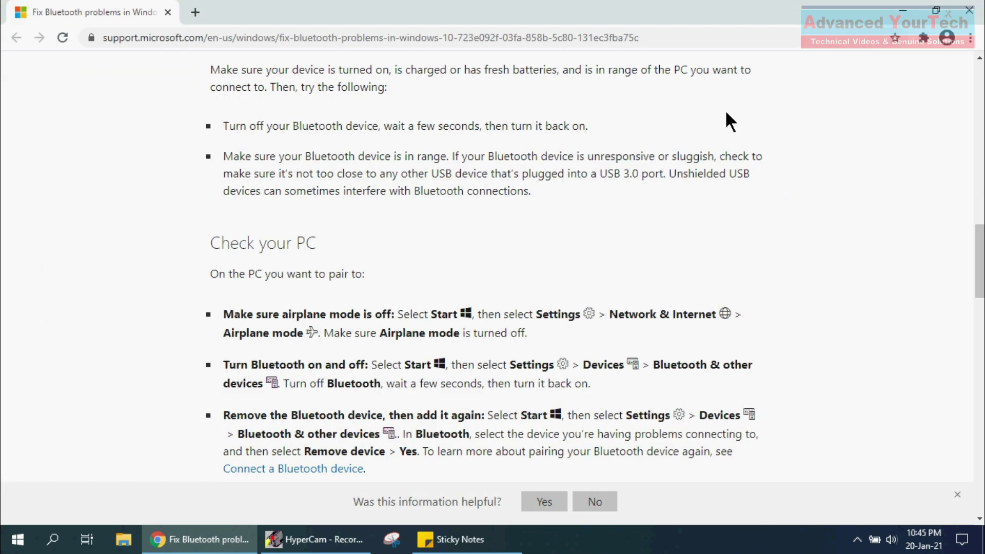
pyautogui.click(969, 10)
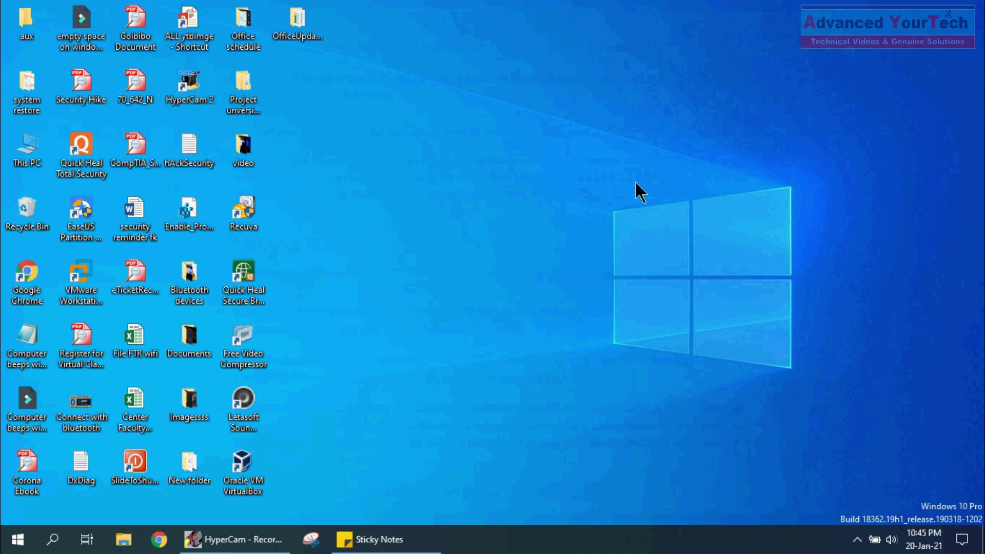
pyautogui.click(53, 540)
pyautogui.write('devi')
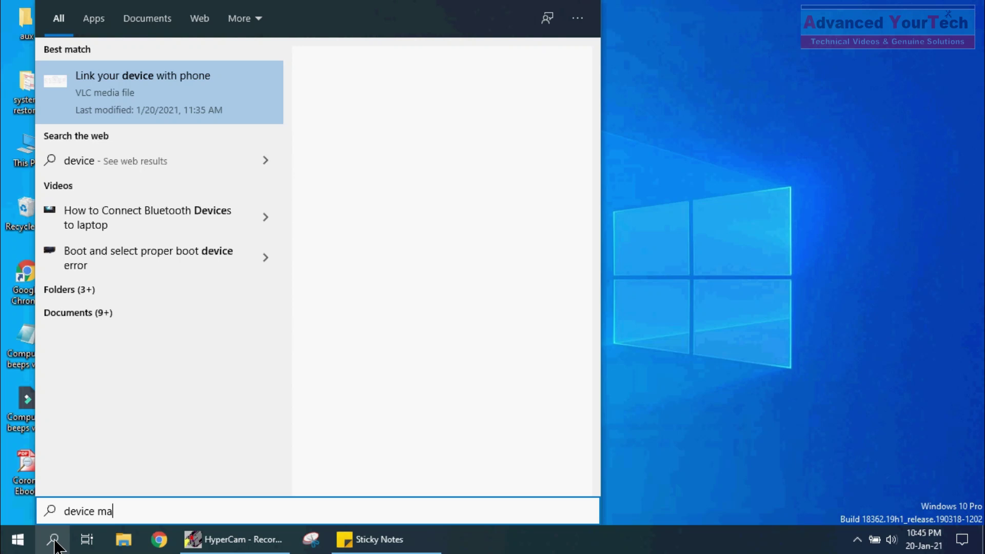
pyautogui.write('ce ma')
pyautogui.click(115, 100)
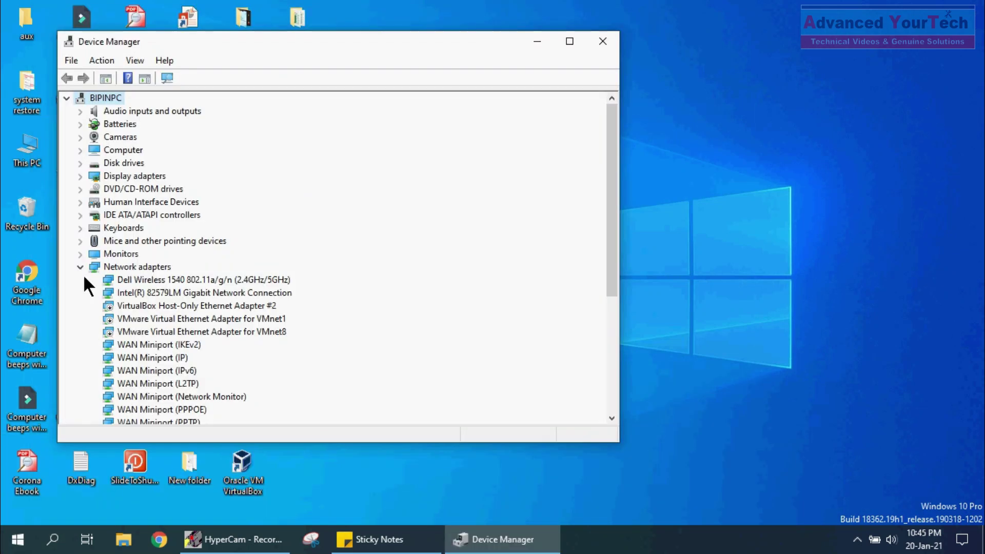
# Step: Examine the Broadcom USH w/swipe sensor and BCM20702A0 entries under Other devices
pyautogui.click(80, 267)
pyautogui.click(146, 306)
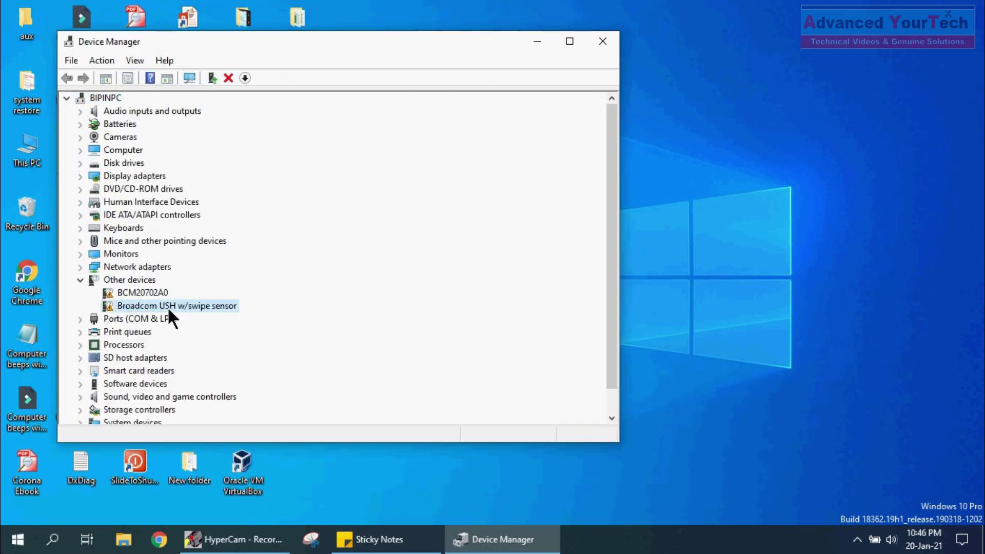
pyautogui.click(143, 283)
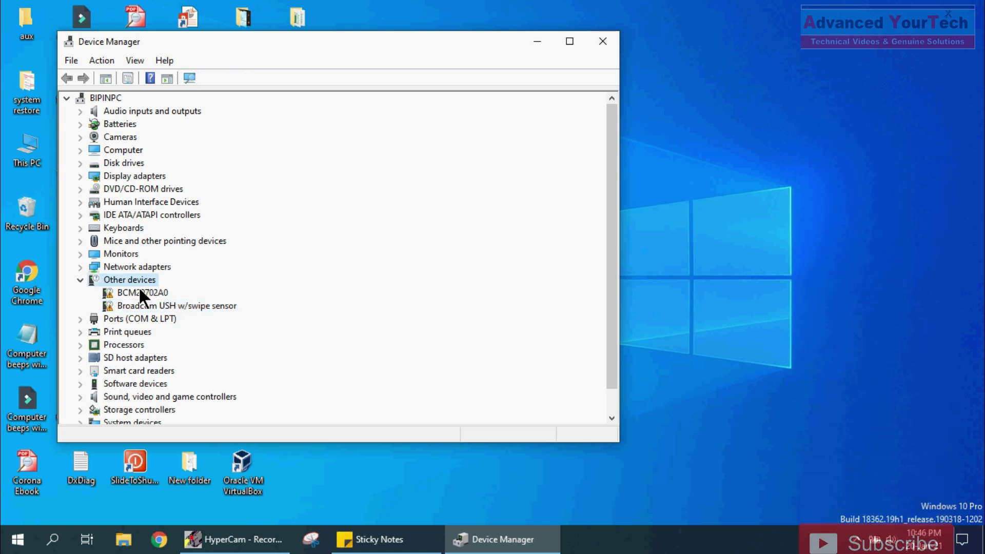
pyautogui.click(140, 290)
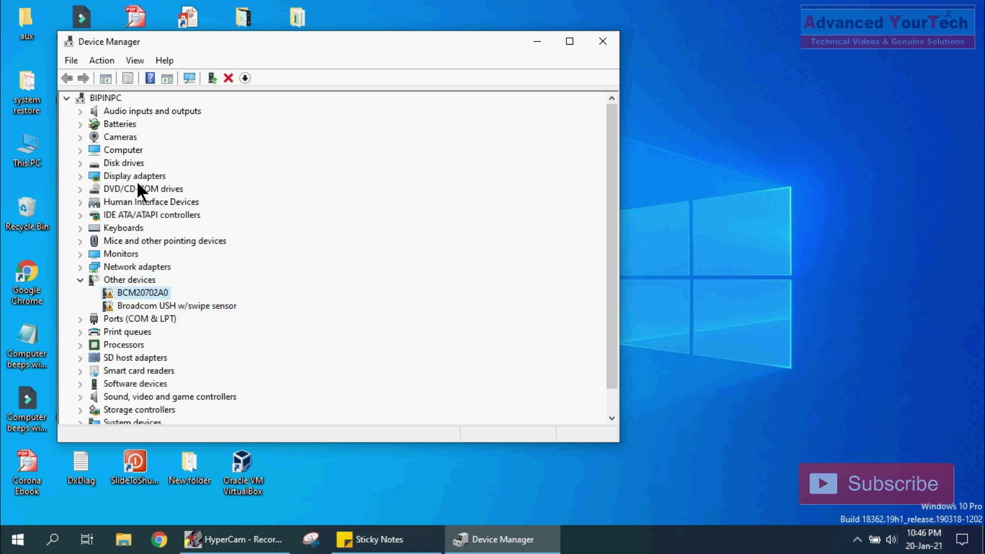
# Step: Show the hidden devices, hide them again, and scan the computer for hardware changes
pyautogui.click(108, 96)
pyautogui.click(129, 60)
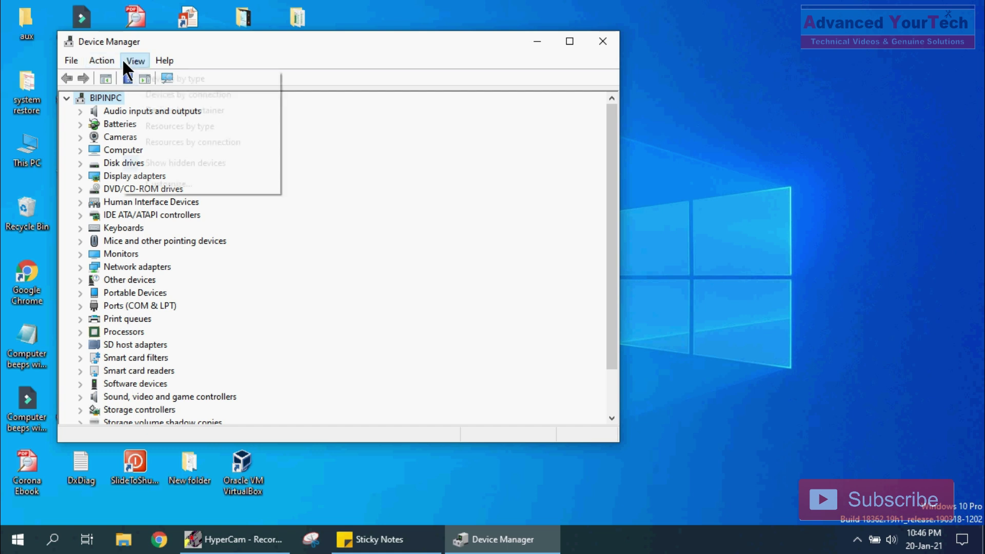
pyautogui.click(144, 162)
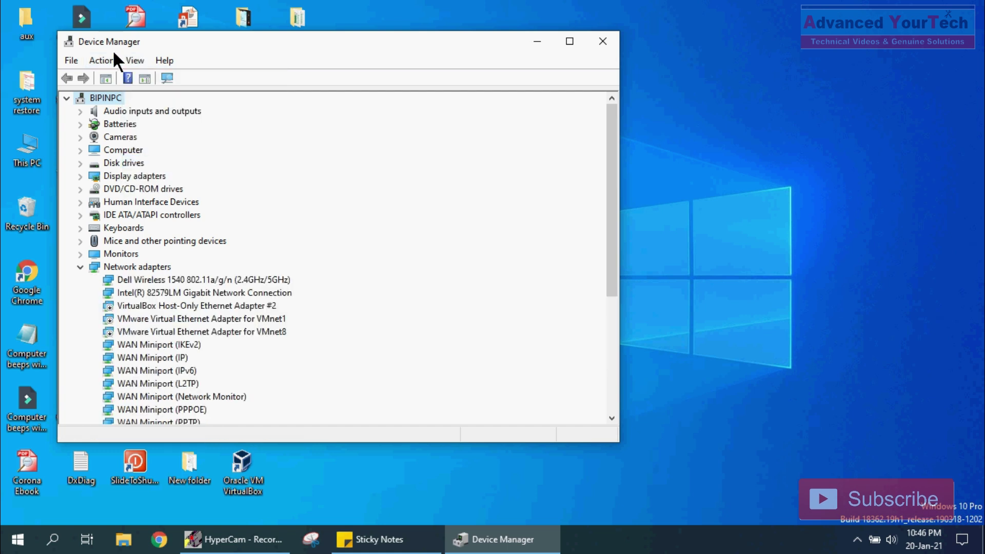
pyautogui.click(101, 61)
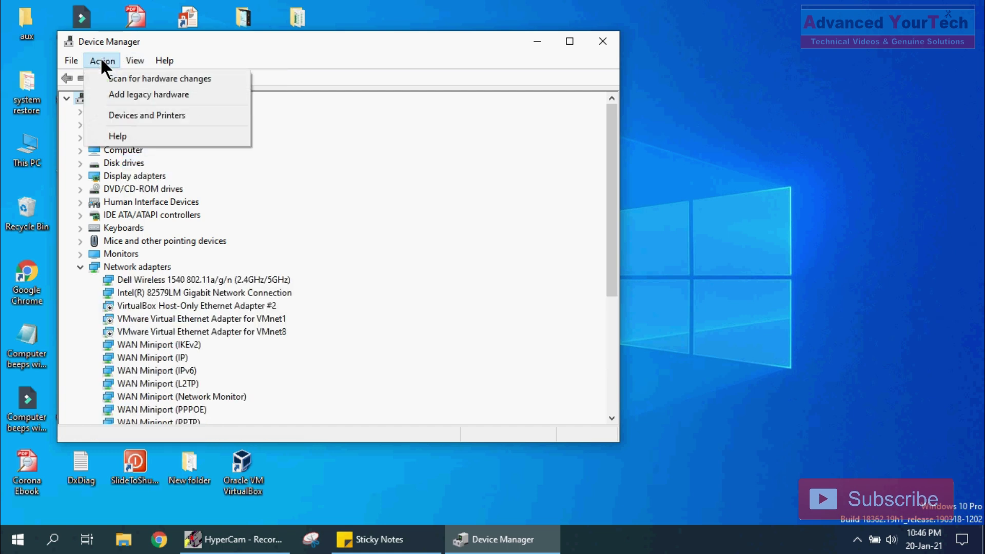
pyautogui.click(127, 79)
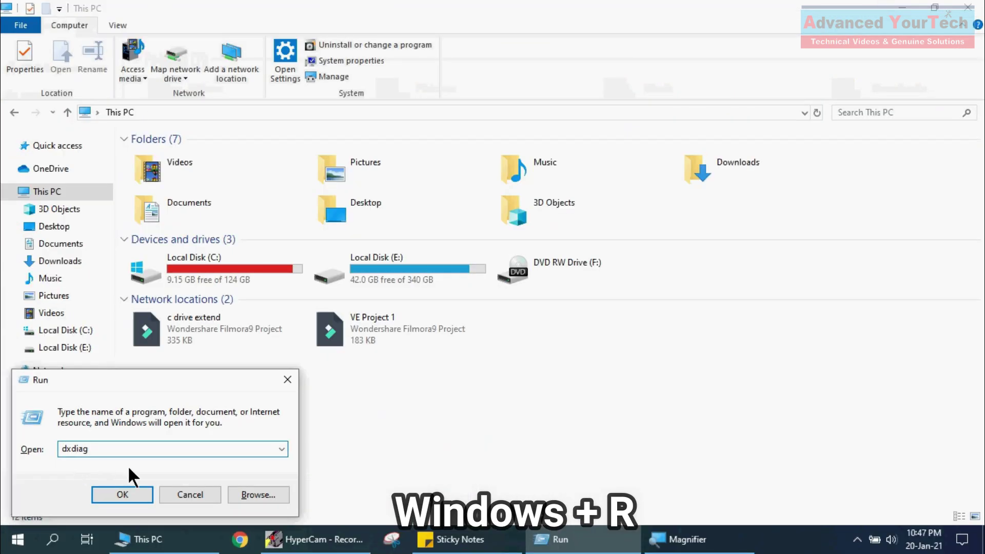
# Step: Run dxdiag to open the DirectX diagnostic information for the computer
pyautogui.click(128, 491)
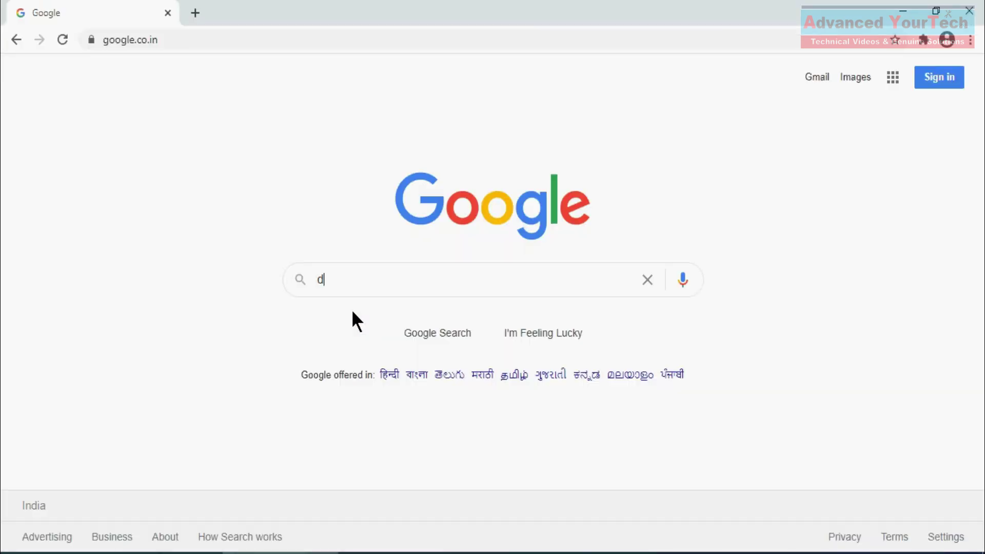
# Step: Search Google for "dell latitude e6430s bluetooth driver" and open Dell's Drivers & Downloads page for the Latitude E6430s
pyautogui.write('ell l')
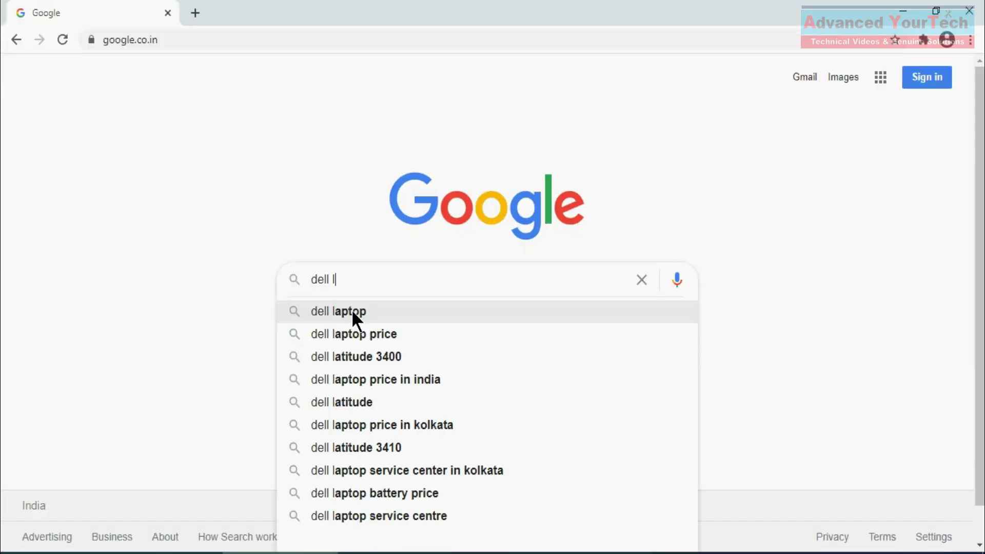
pyautogui.write('atitu')
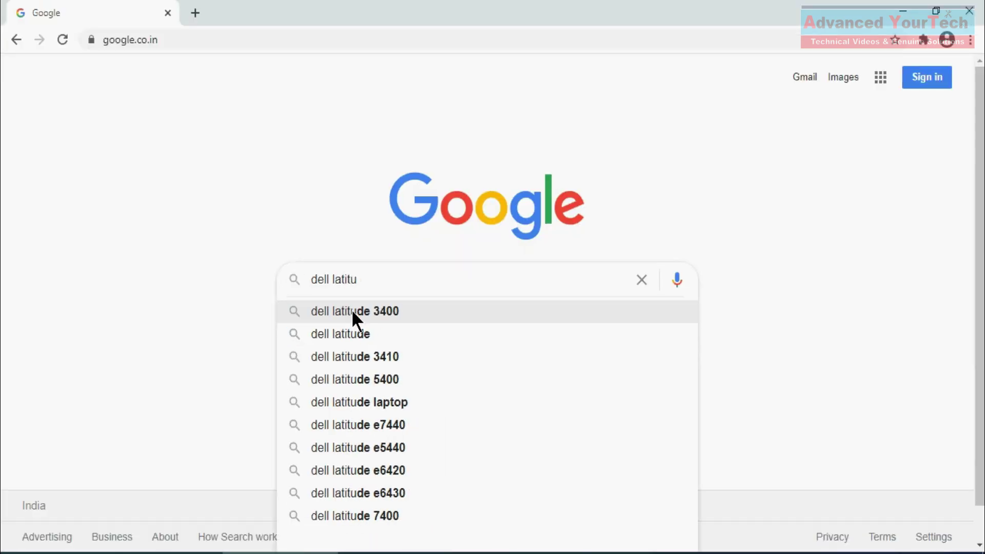
pyautogui.write('de ')
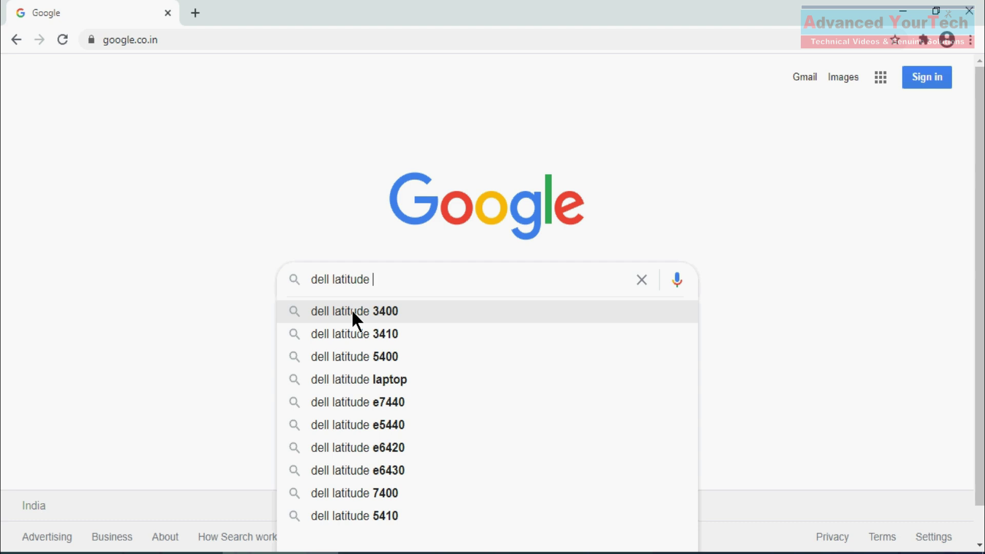
pyautogui.write('e')
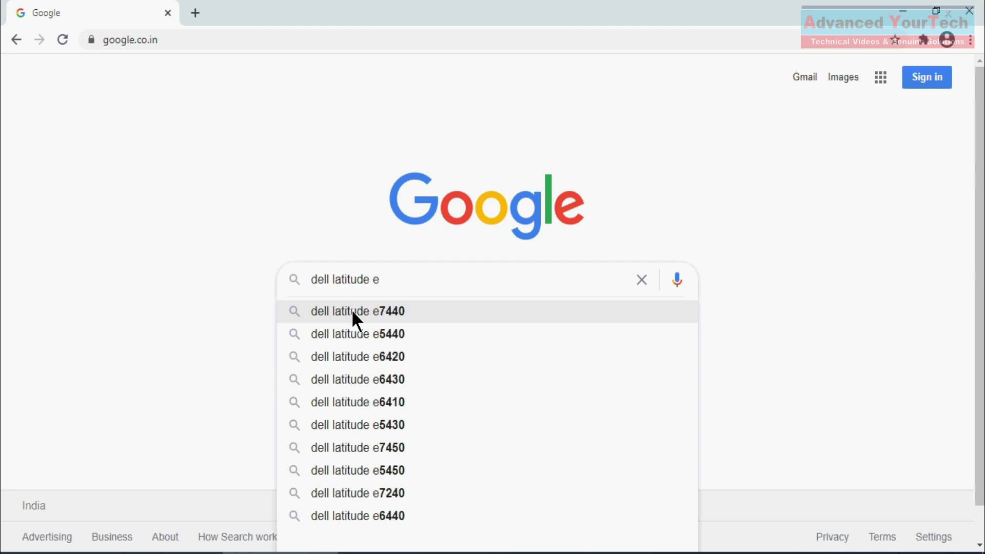
pyautogui.write('643')
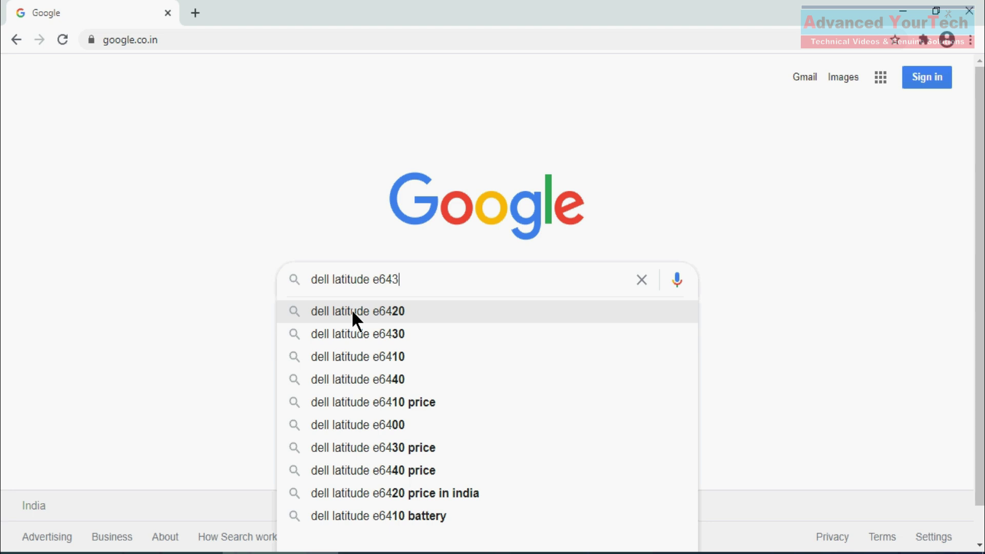
pyautogui.write('0s b')
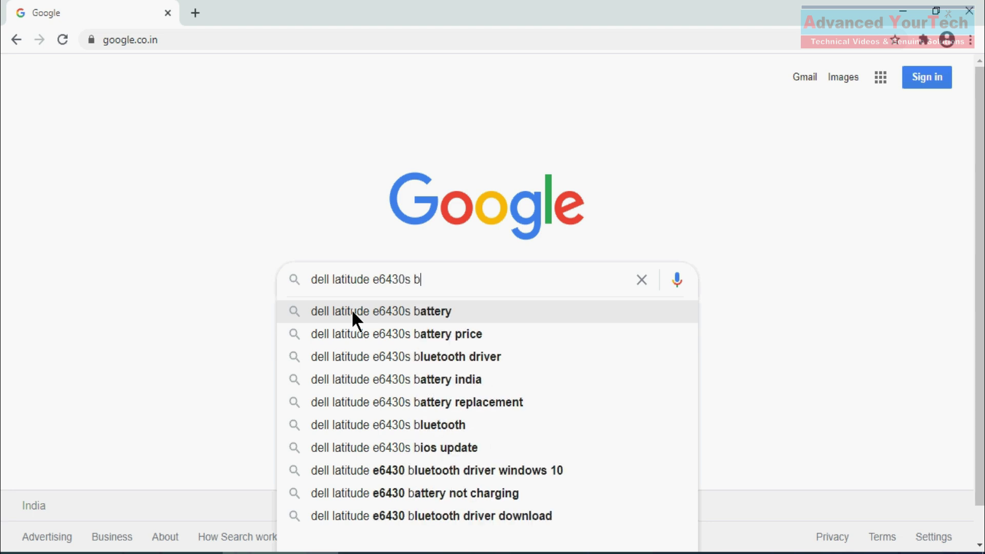
pyautogui.write('lu')
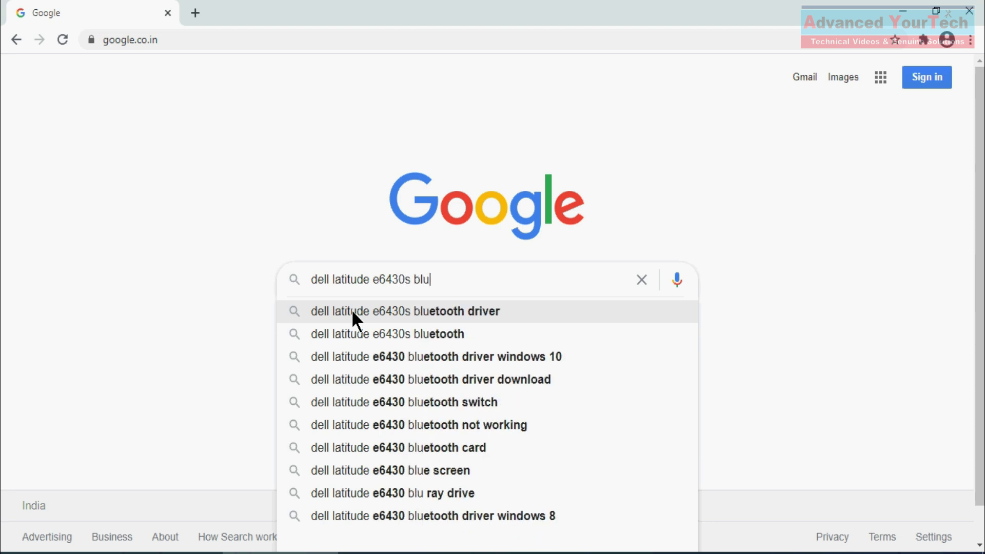
pyautogui.click(367, 312)
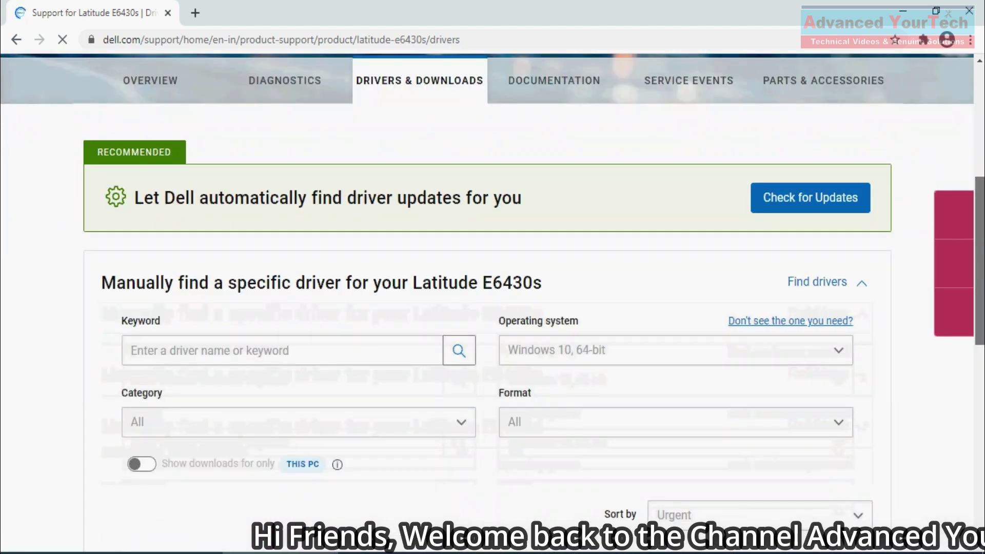
# Step: Search the Latitude E6430s drivers for the keyword "bluetooth" with category Network and operating system Windows 10, 64-bit
pyautogui.click(341, 266)
pyautogui.write('bluetooth')
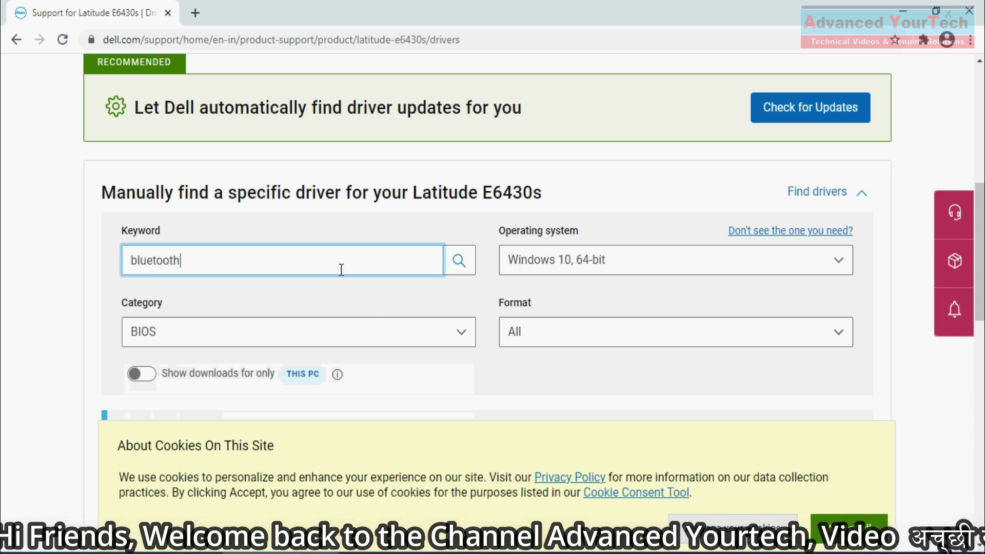
pyautogui.click(466, 270)
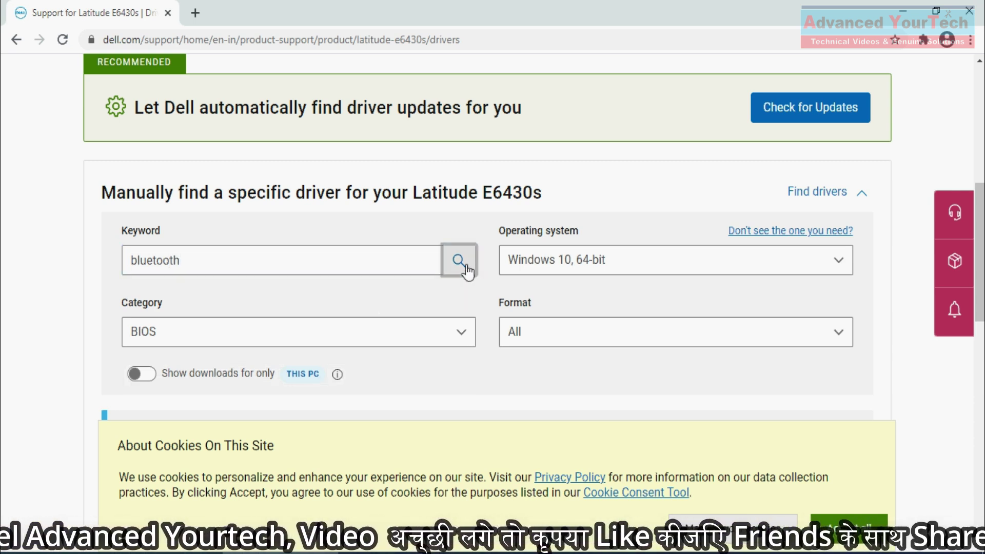
pyautogui.click(435, 341)
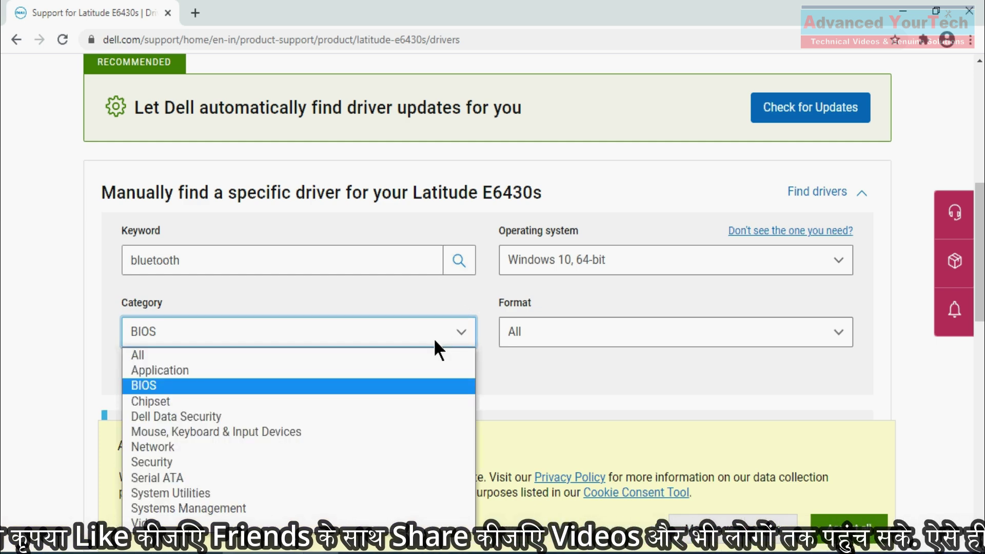
pyautogui.click(190, 449)
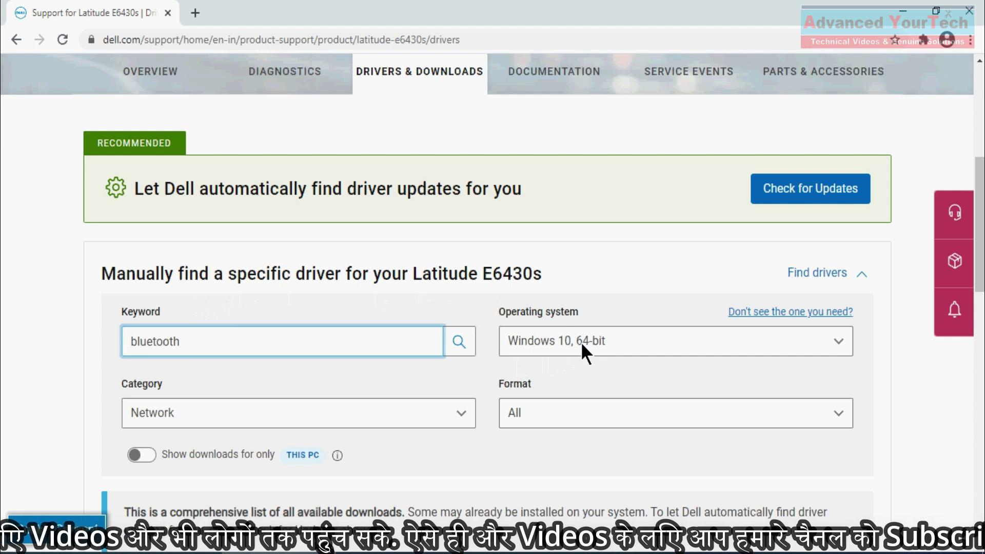
pyautogui.click(581, 341)
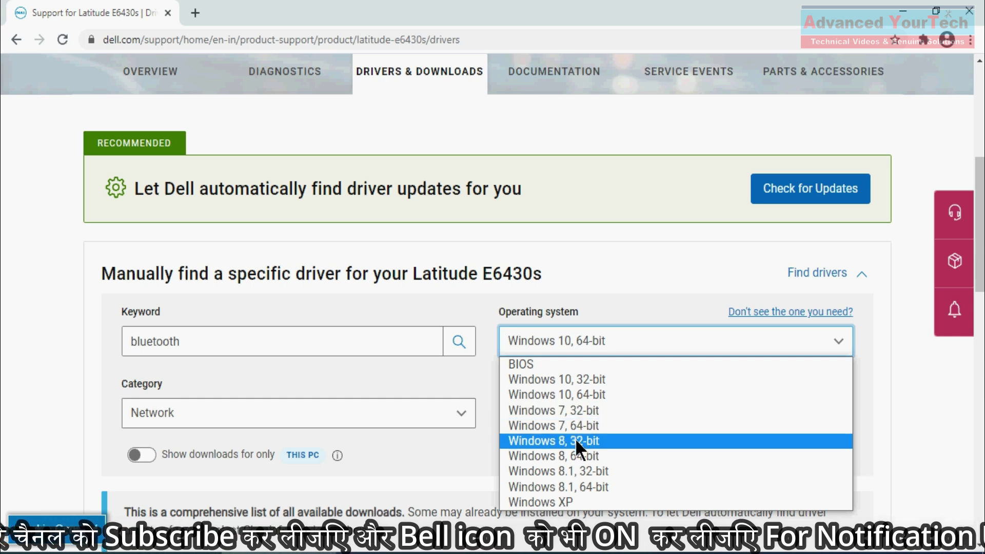
pyautogui.click(590, 395)
pyautogui.click(368, 412)
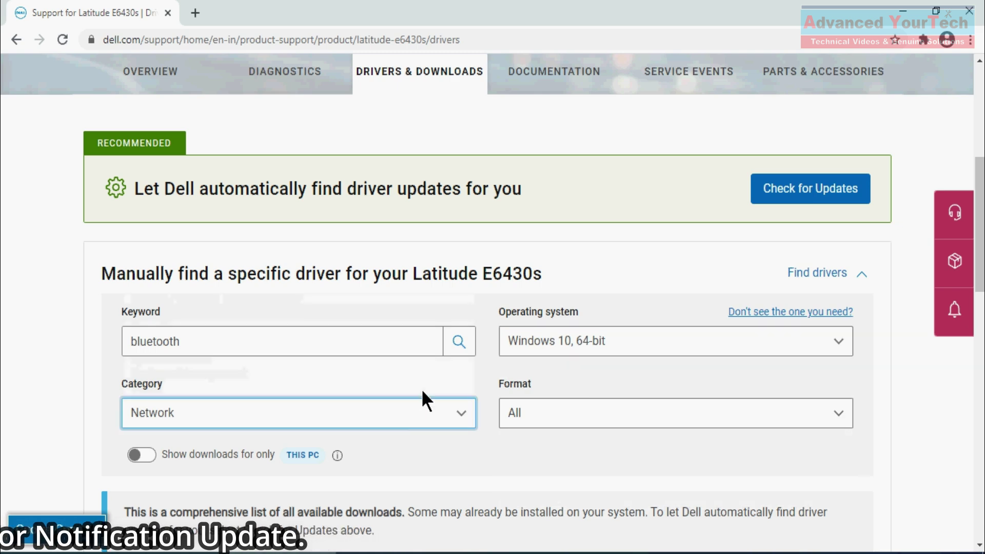
pyautogui.click(459, 342)
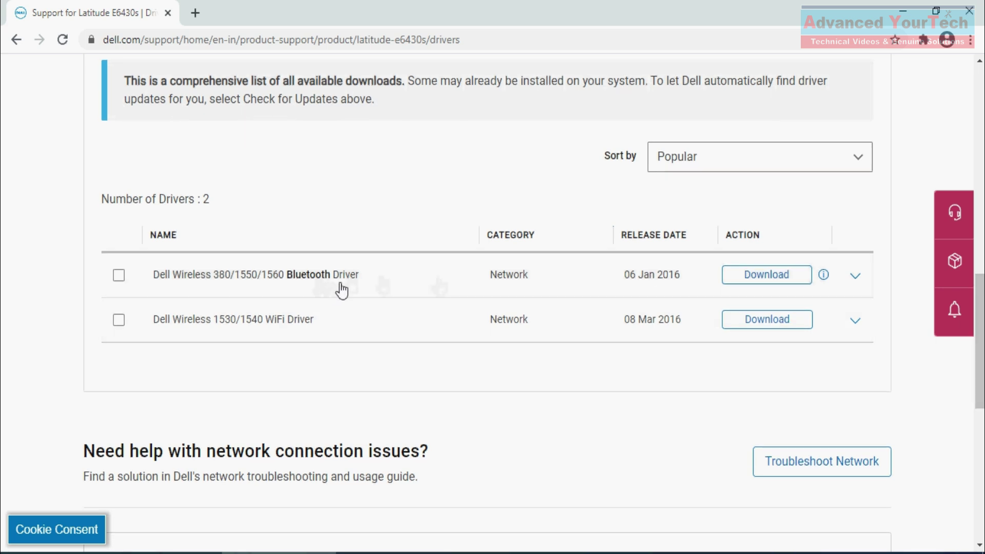
# Step: Download the Dell Wireless 380/1550/1560 Bluetooth Driver and close the DirectX Diagnostic Tool
pyautogui.click(775, 285)
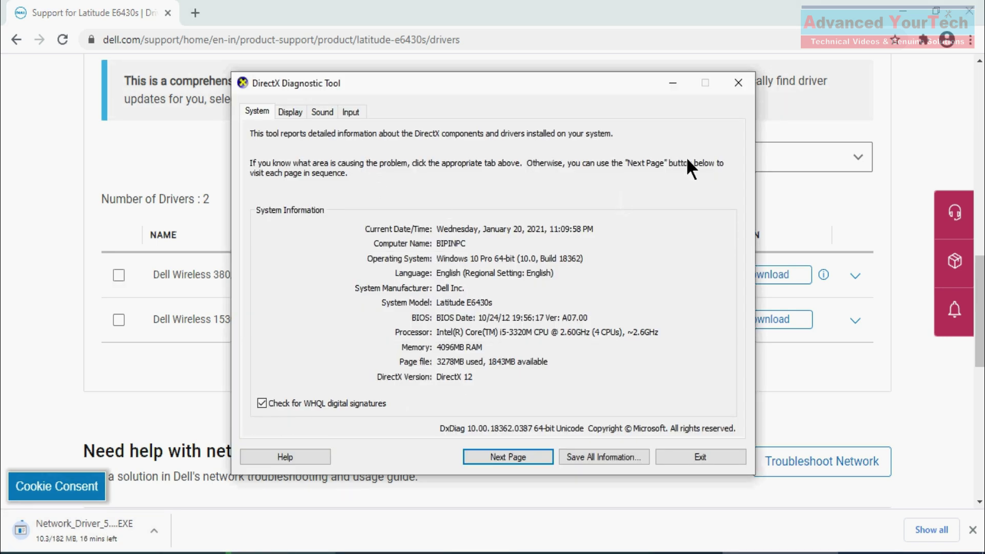
pyautogui.click(737, 83)
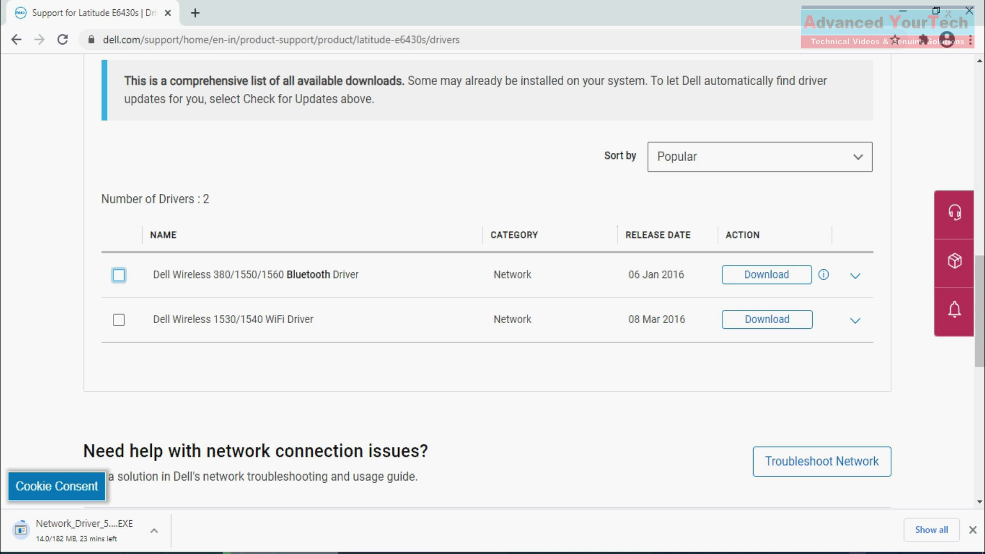
pyautogui.click(857, 553)
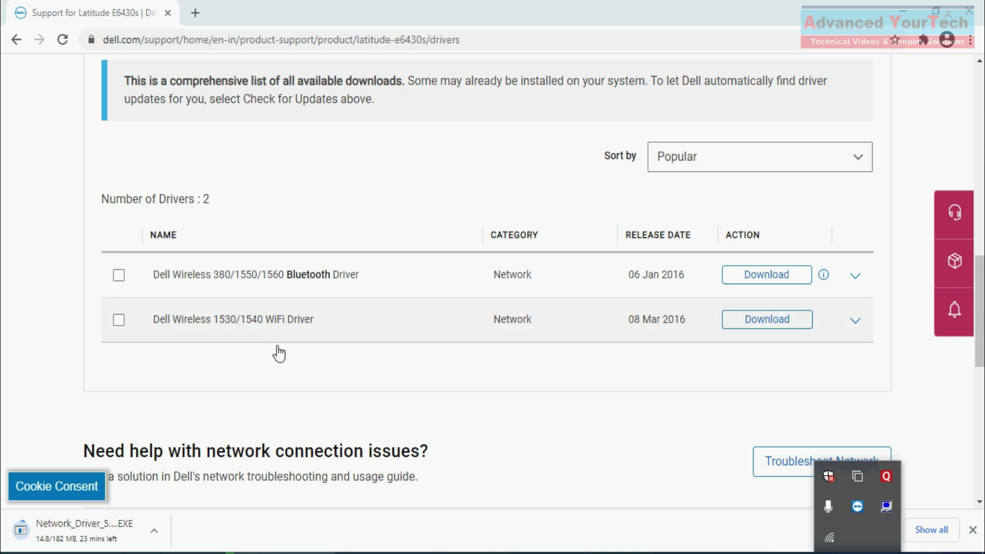
pyautogui.click(272, 362)
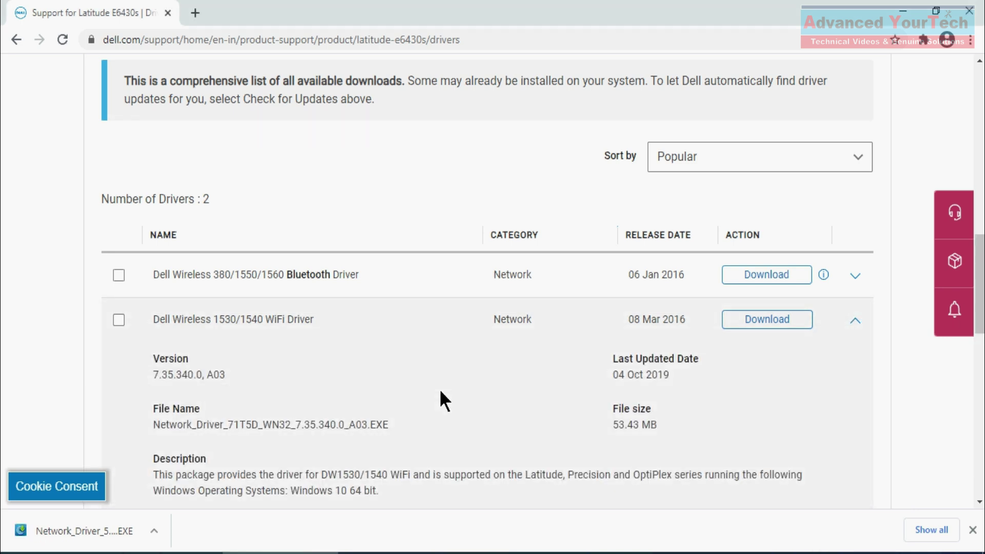
# Step: Run the downloaded Network_Driver_565N6_WN32_12.0.1.750_A03 file from the Downloads folder as administrator
pyautogui.press('super+e')
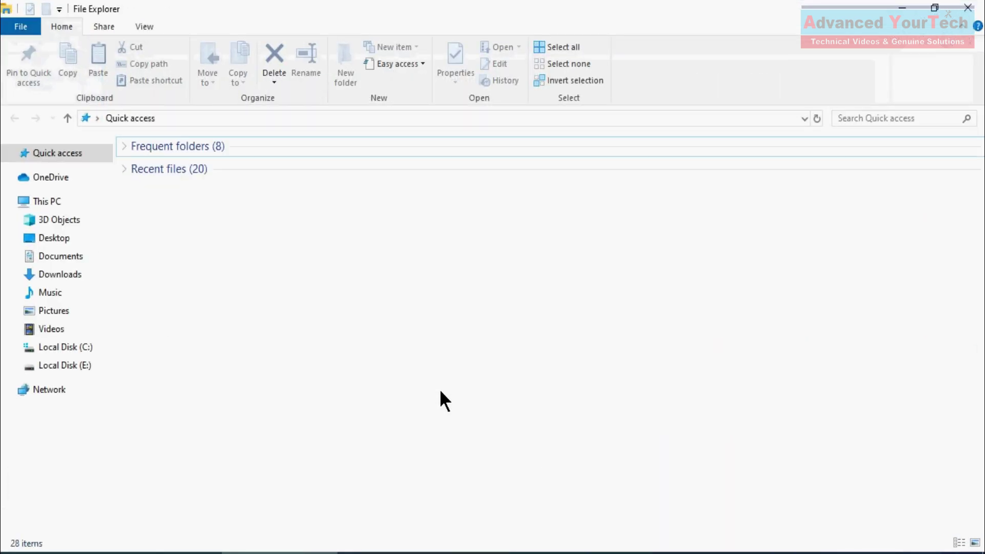
pyautogui.click(60, 281)
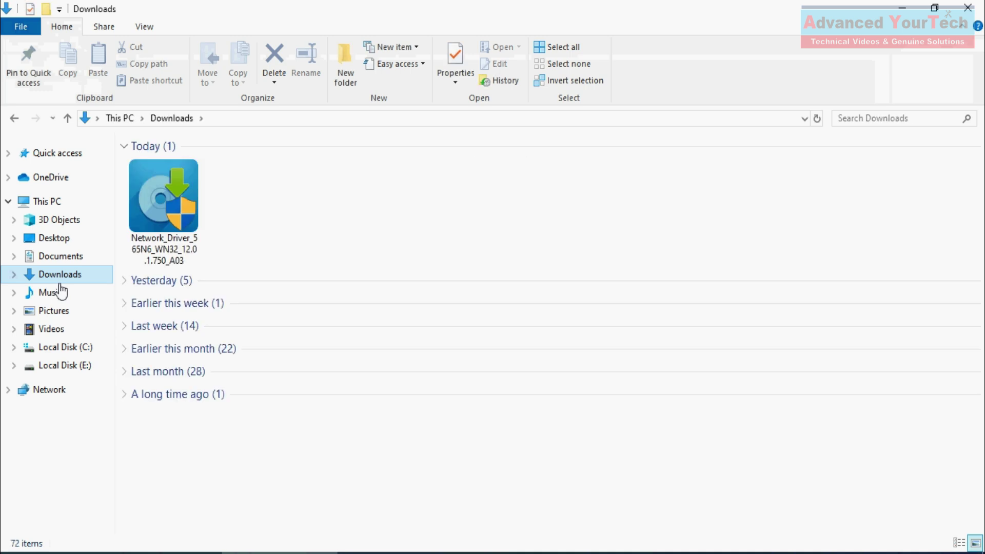
pyautogui.click(176, 219)
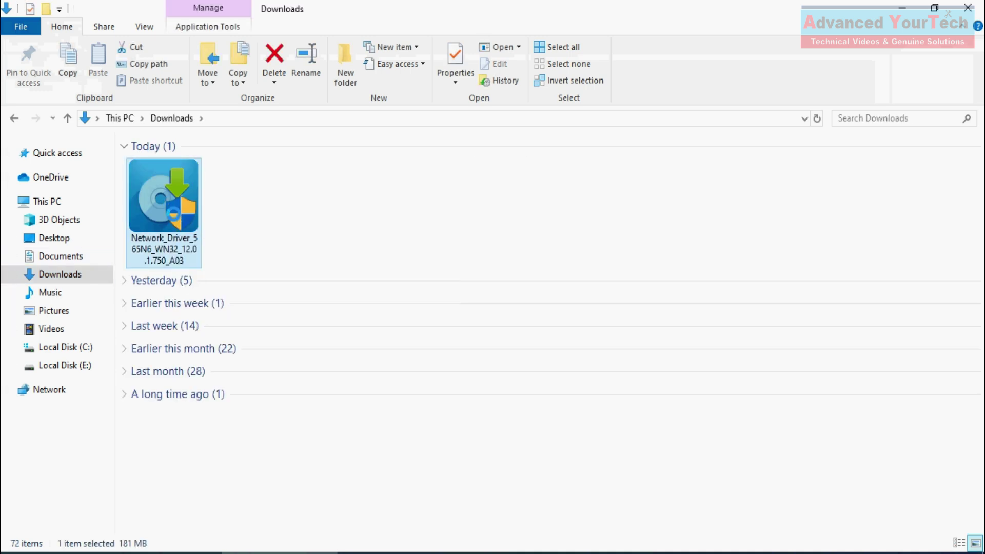
pyautogui.rightClick(175, 217)
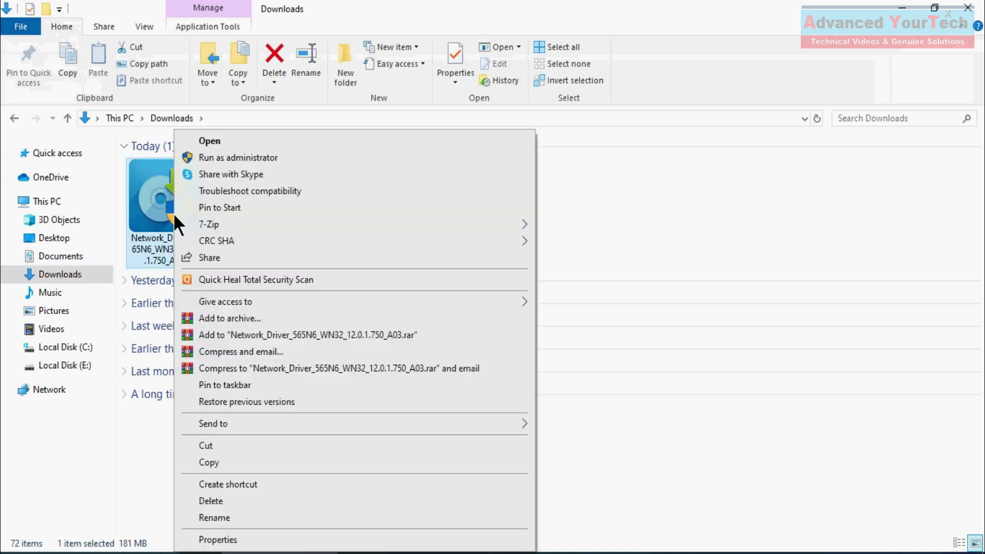
pyautogui.click(217, 156)
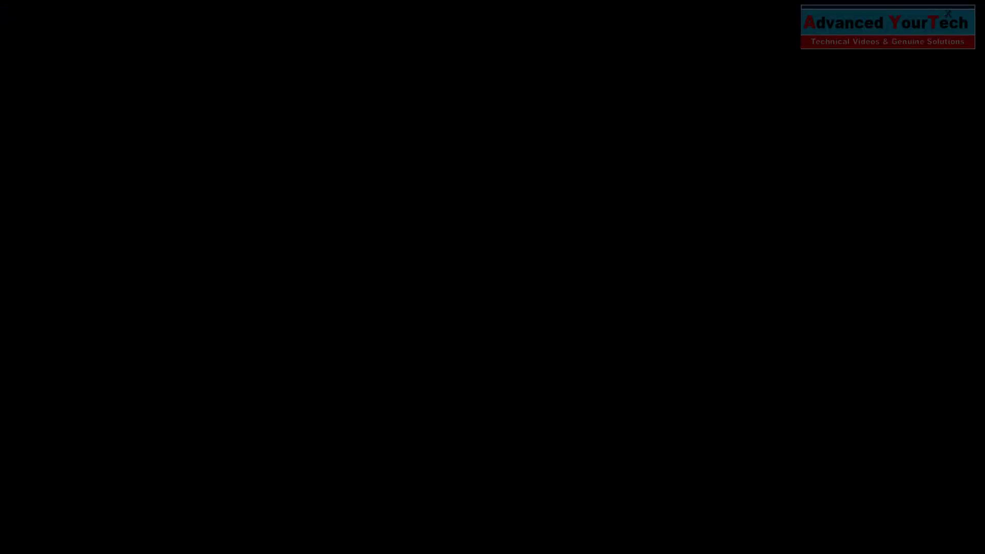
# Step: Allow the installer to run, agree to install the WIDCOMM Bluetooth Software in its default folder, and finish the setup
pyautogui.click(432, 386)
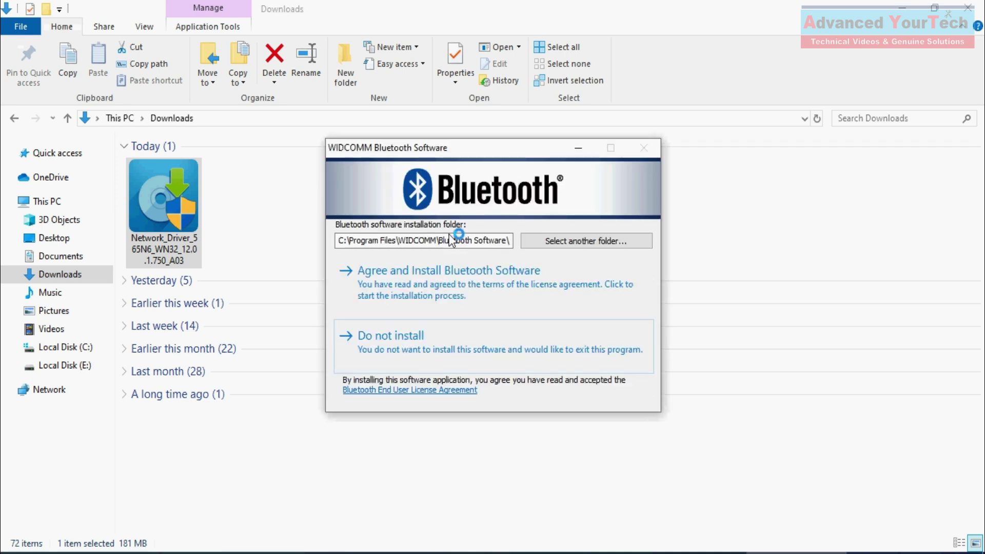
pyautogui.click(413, 284)
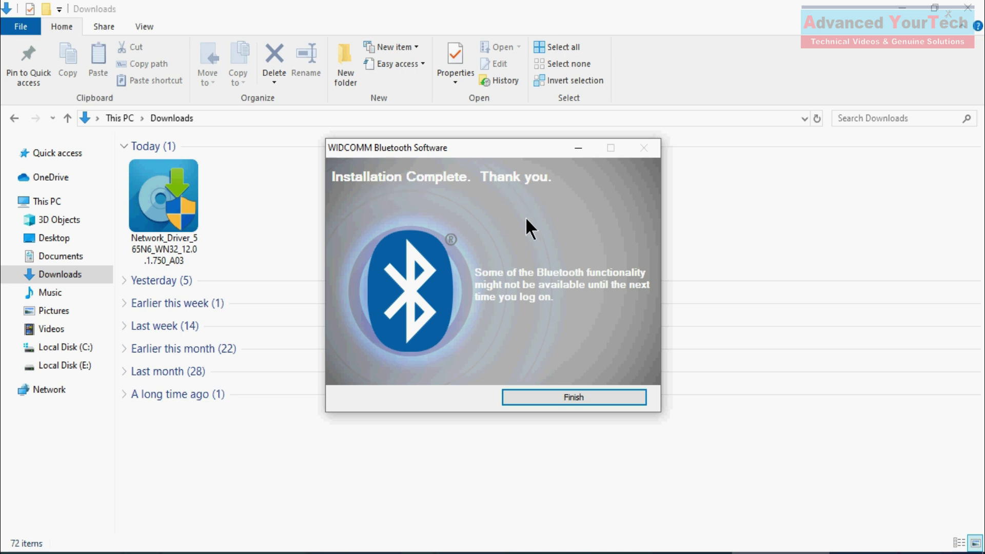
pyautogui.click(572, 398)
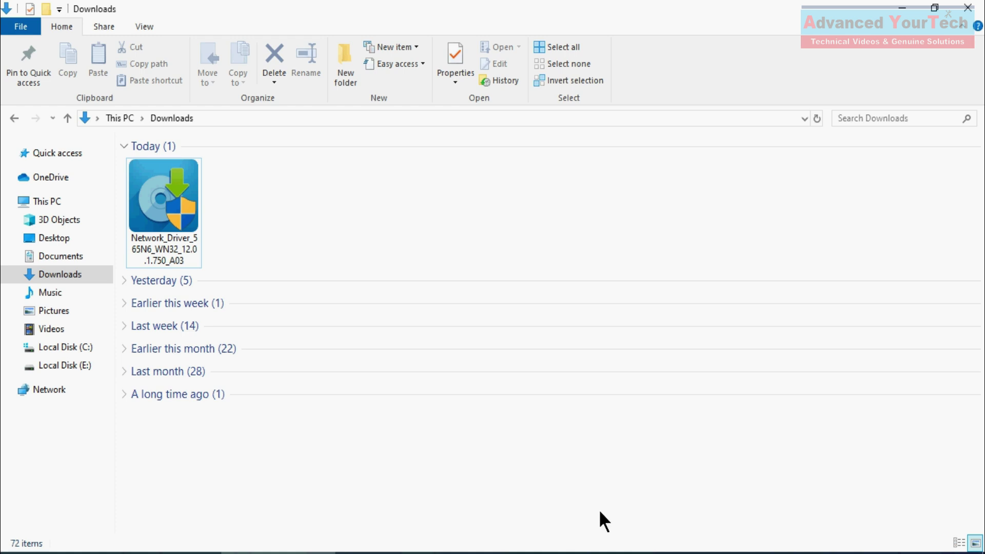
# Step: Check the hidden tray icons for Bluetooth Devices, and open Device Manager from This PC's properties to inspect the Bluetooth category
pyautogui.click(842, 553)
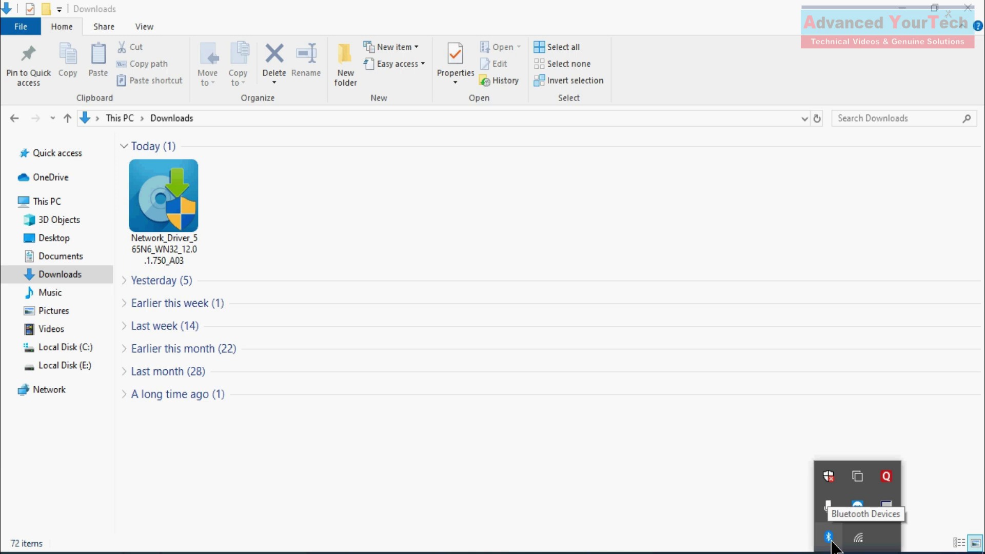
pyautogui.rightClick(55, 208)
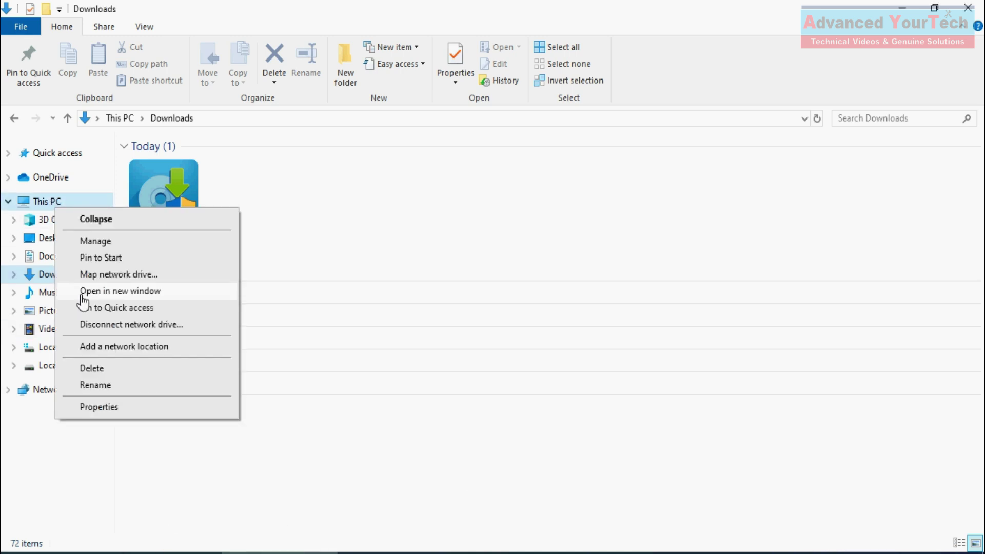
pyautogui.click(100, 410)
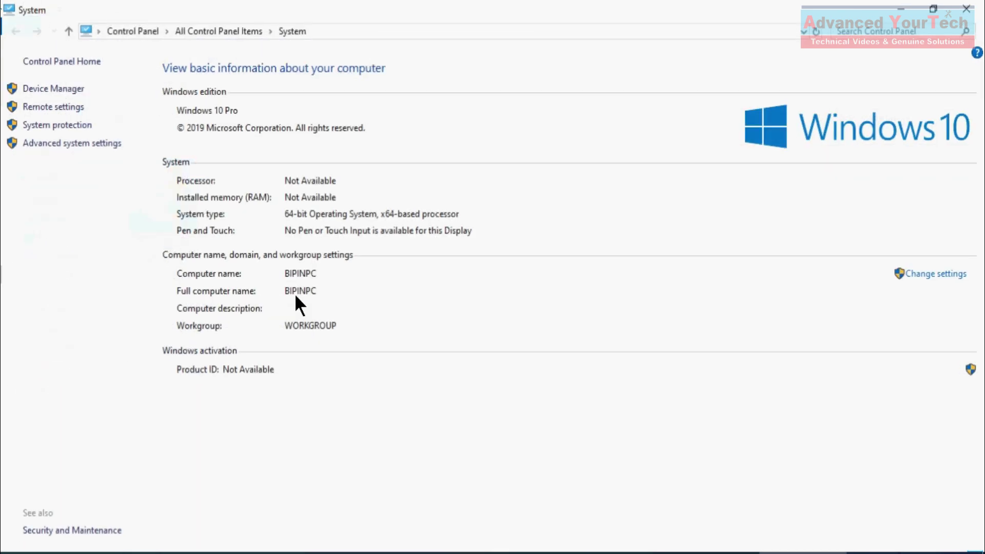
pyautogui.click(53, 89)
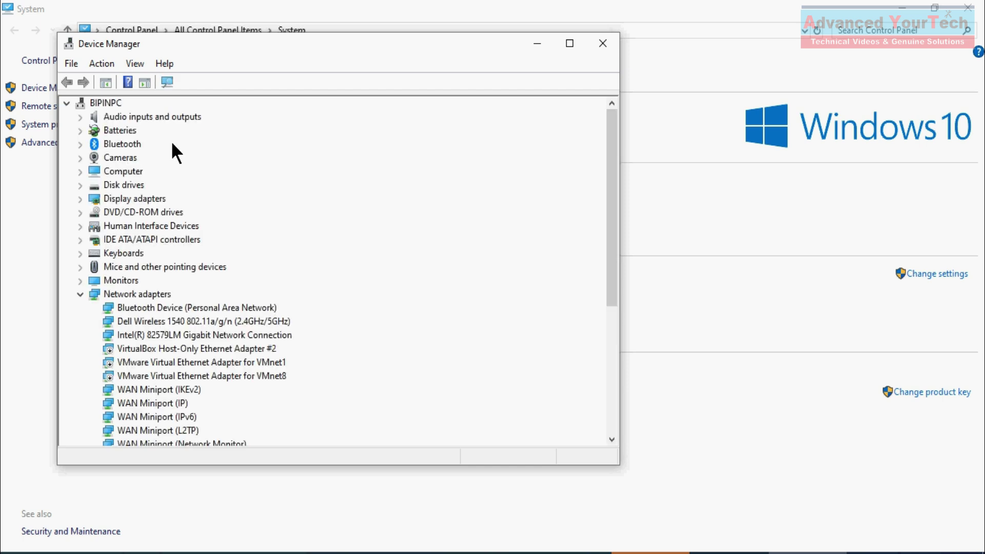
pyautogui.click(80, 144)
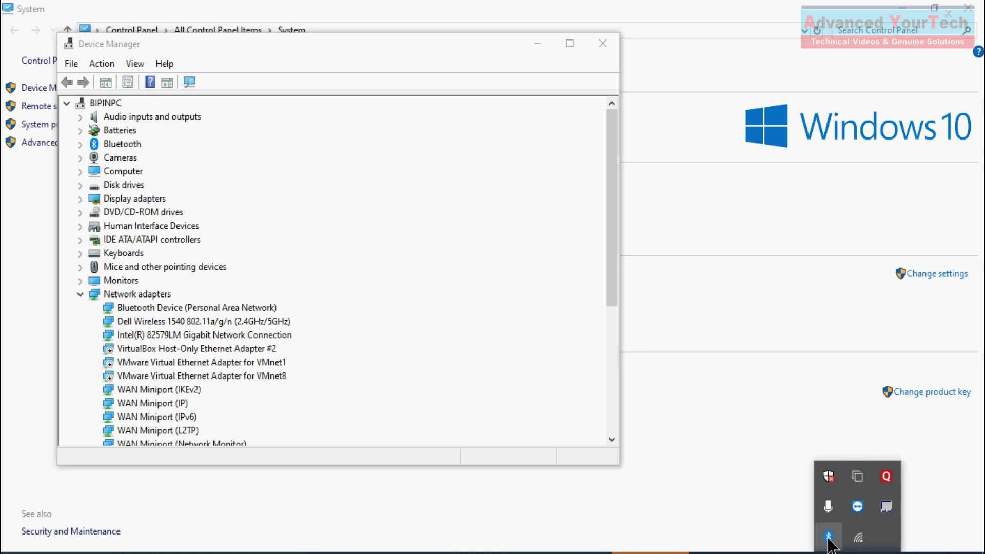
# Step: Close Device Manager after viewing the Bluetooth tray icon's options, and open Devices in Windows Settings to check Bluetooth
pyautogui.rightClick(828, 536)
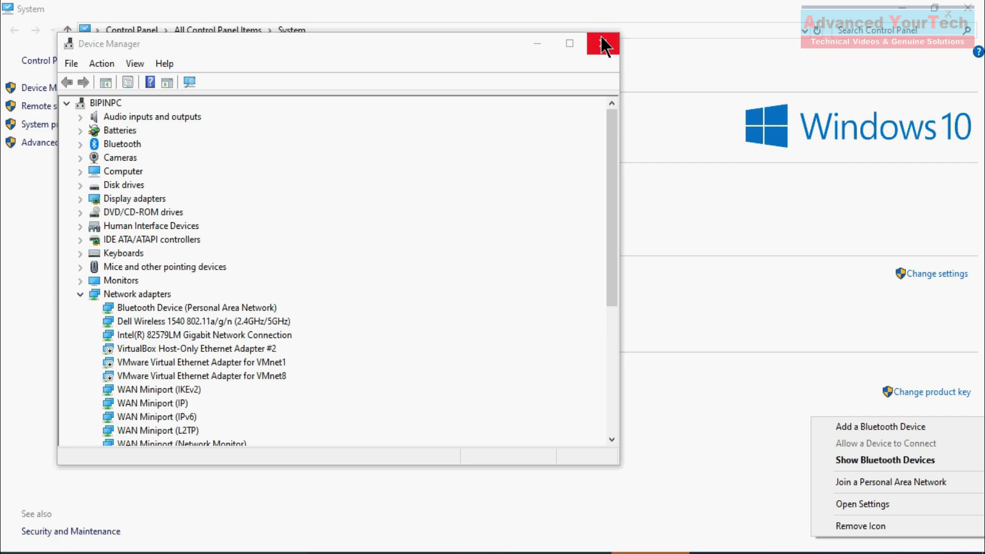
pyautogui.click(604, 44)
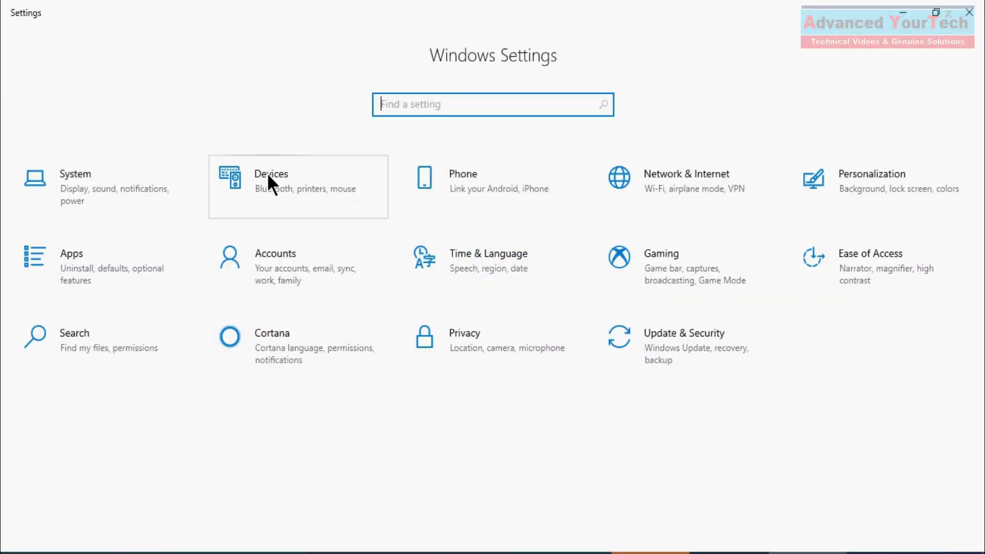
pyautogui.click(289, 176)
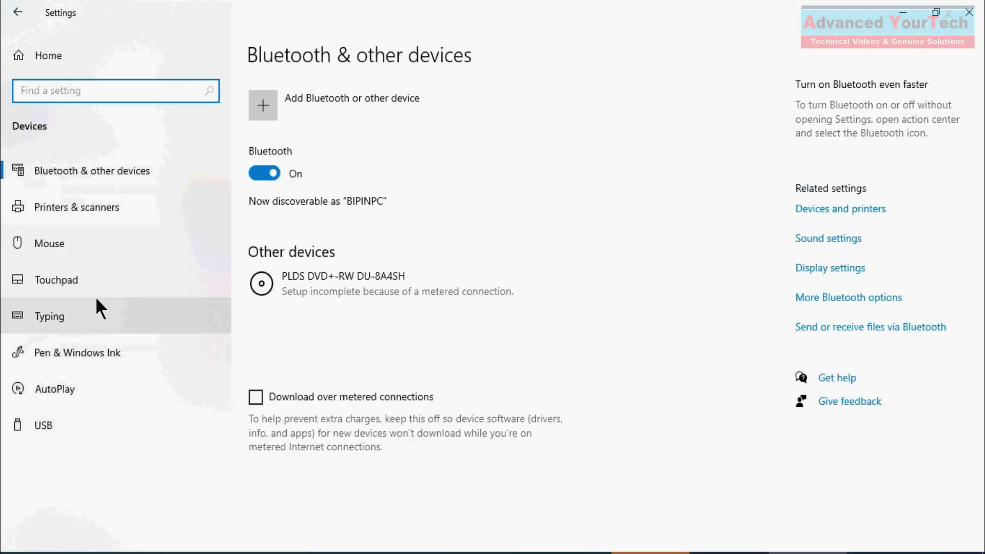
# Step: Toggle Bluetooth off and back on, scan for a Bluetooth device to add, and cancel the Add a device dialog
pyautogui.click(259, 171)
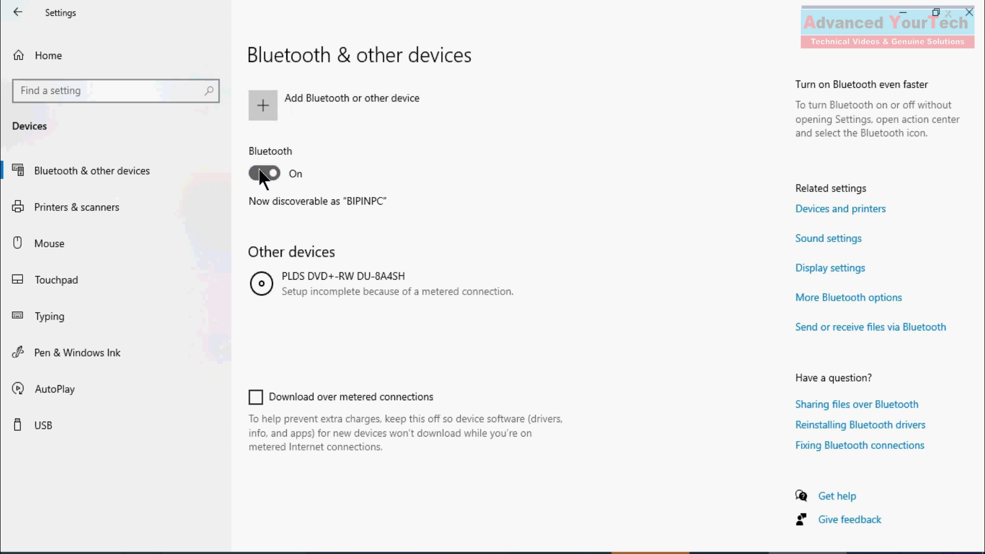
pyautogui.click(267, 172)
pyautogui.click(264, 108)
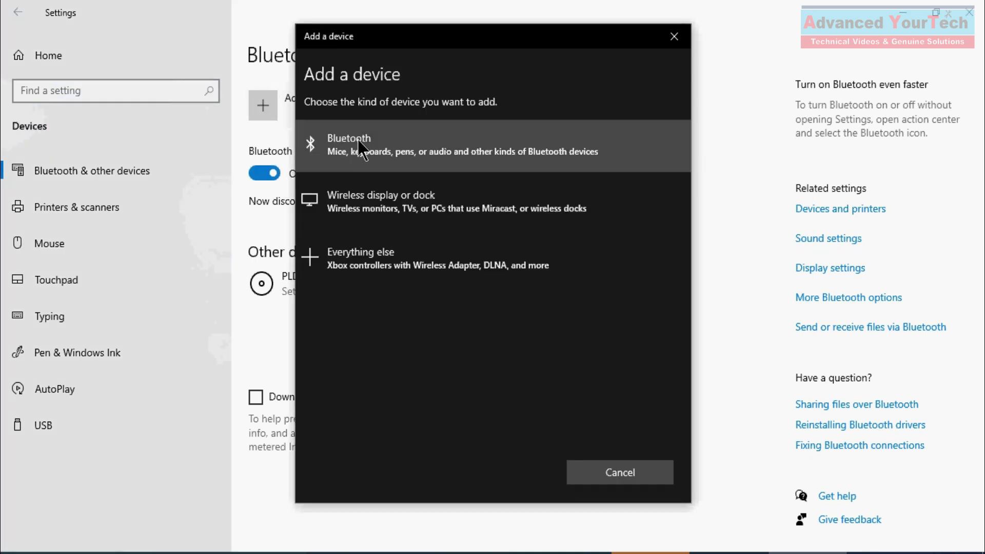
pyautogui.click(358, 140)
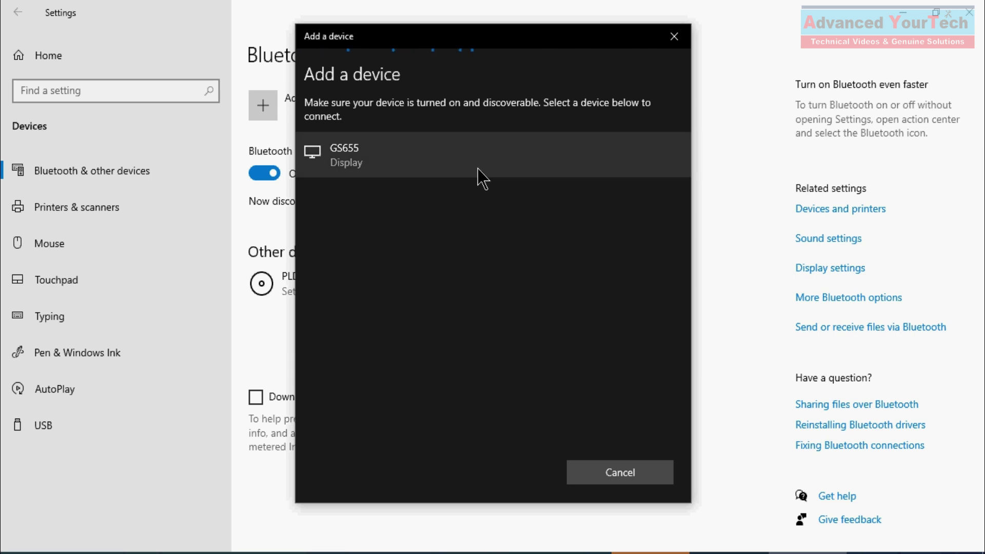
pyautogui.click(661, 474)
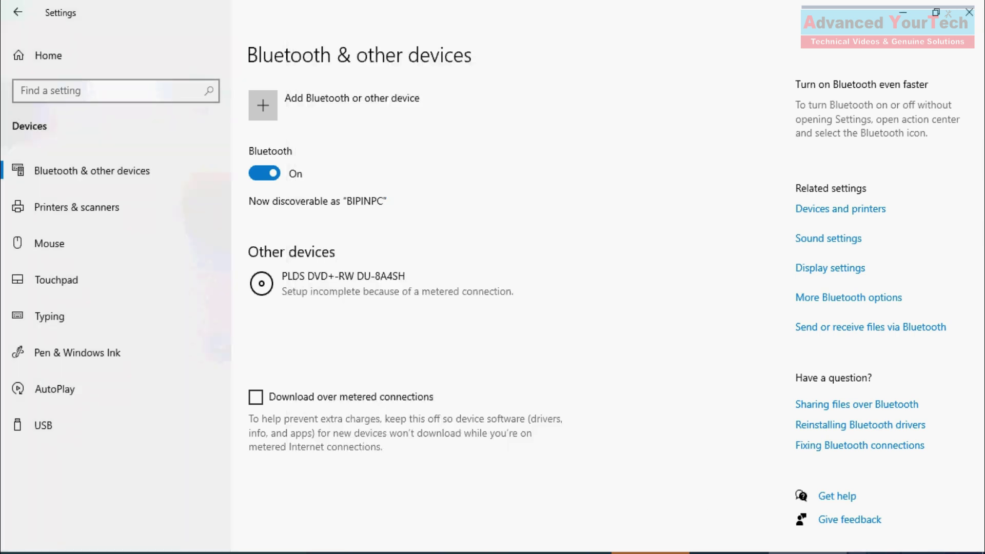
# Step: Open More Bluetooth options, keep Show the Bluetooth icon in the notification area enabled, and accept the Bluetooth Settings dialog
pyautogui.click(857, 553)
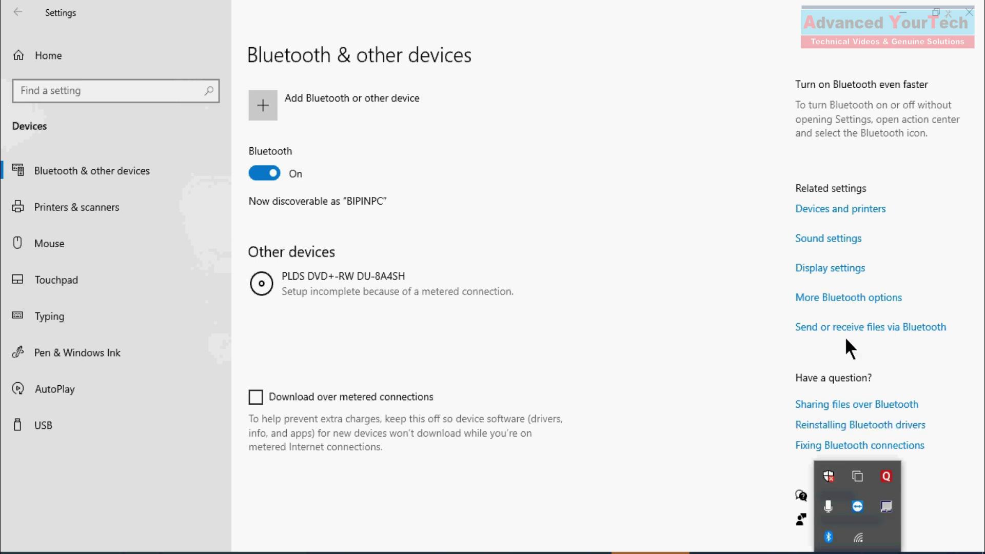
pyautogui.click(820, 303)
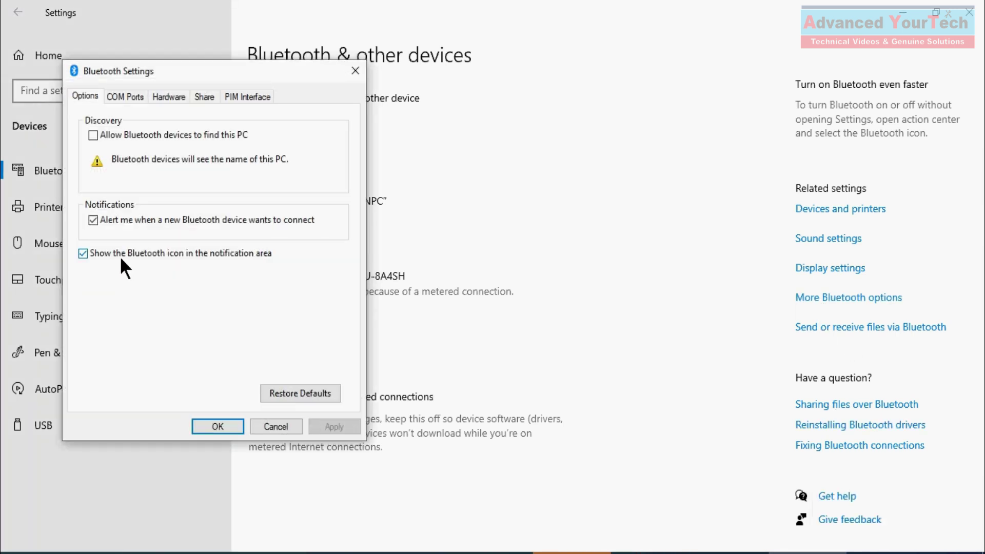
pyautogui.click(185, 253)
pyautogui.click(184, 253)
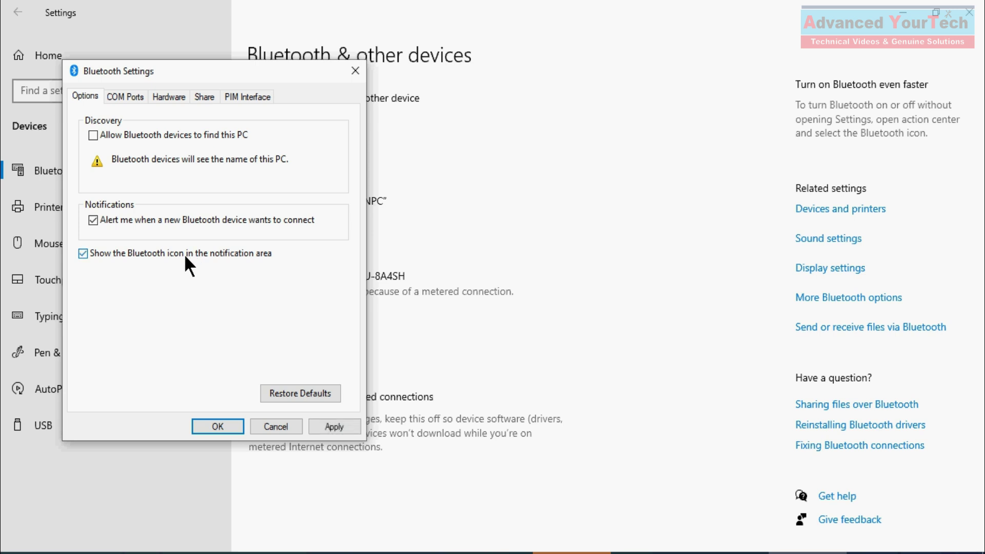
pyautogui.click(202, 427)
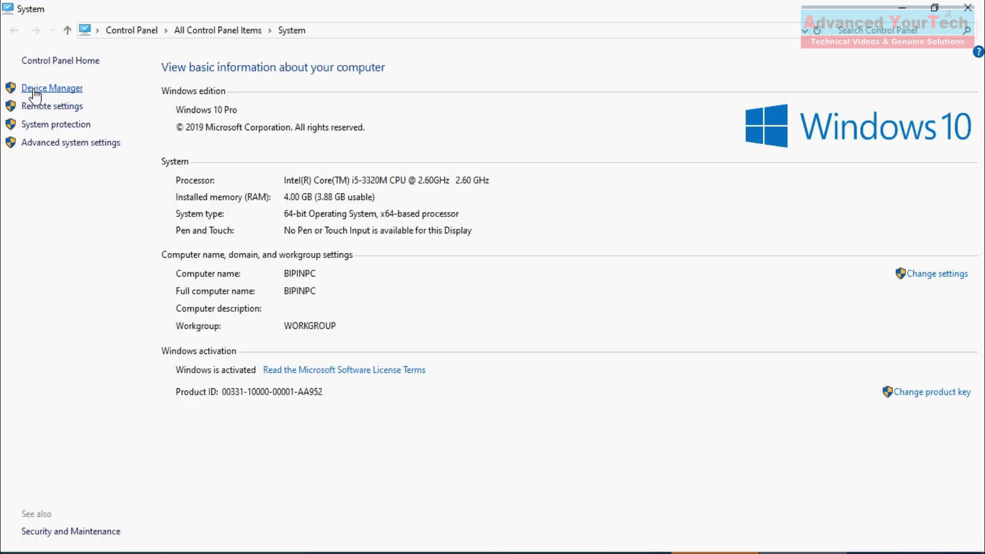
# Step: Open Device Manager from the System window, expand the Bluetooth category, and inspect the available actions for its devices
pyautogui.click(34, 91)
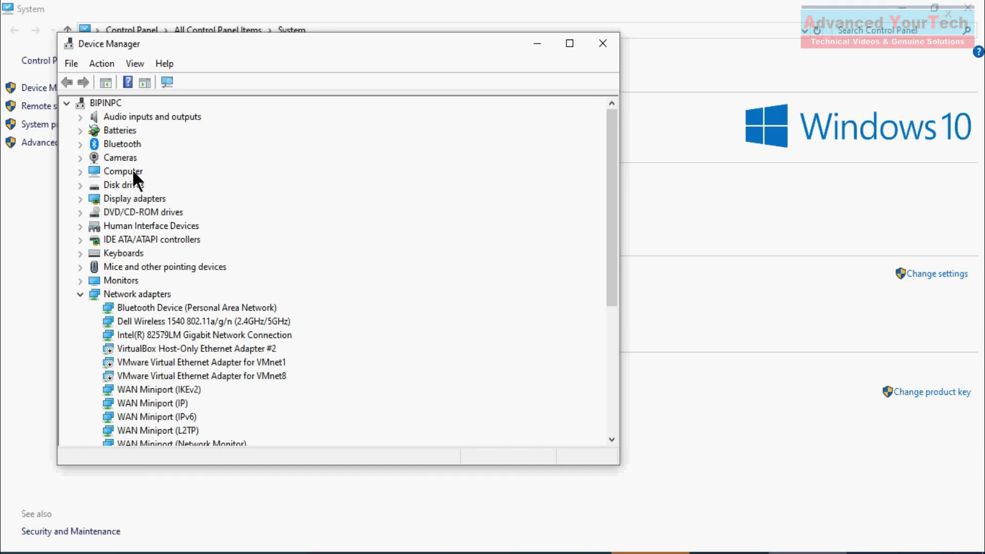
pyautogui.click(80, 145)
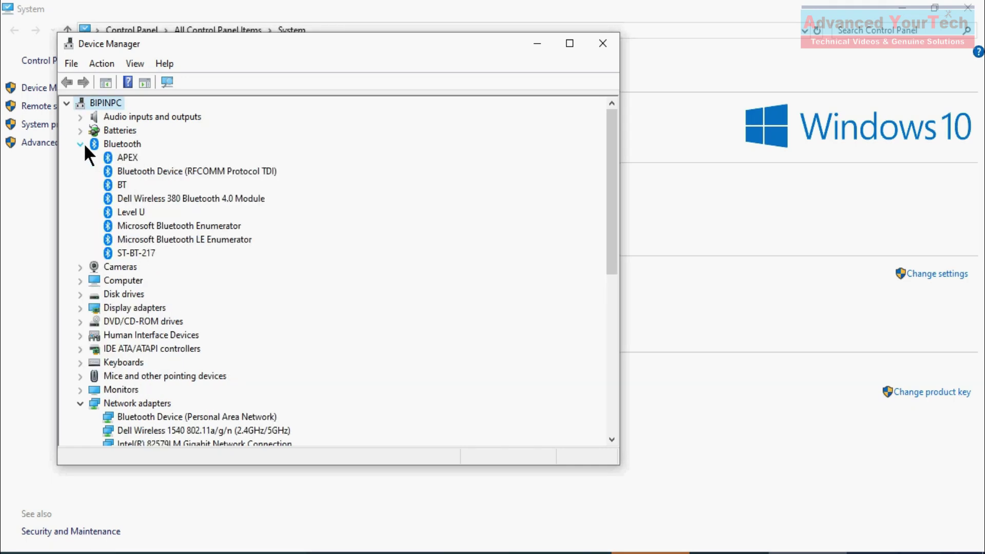
pyautogui.click(152, 174)
pyautogui.rightClick(152, 173)
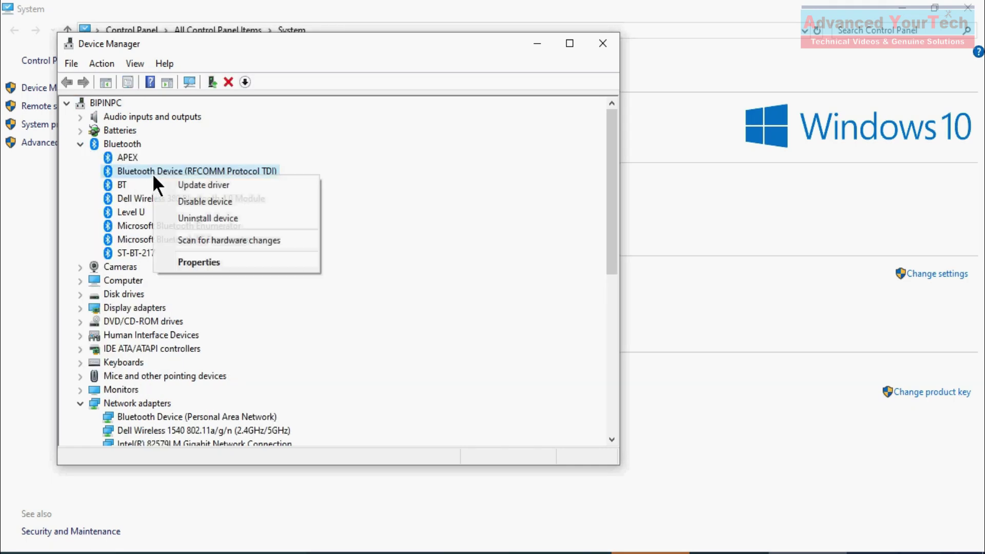
pyautogui.click(134, 198)
pyautogui.rightClick(137, 205)
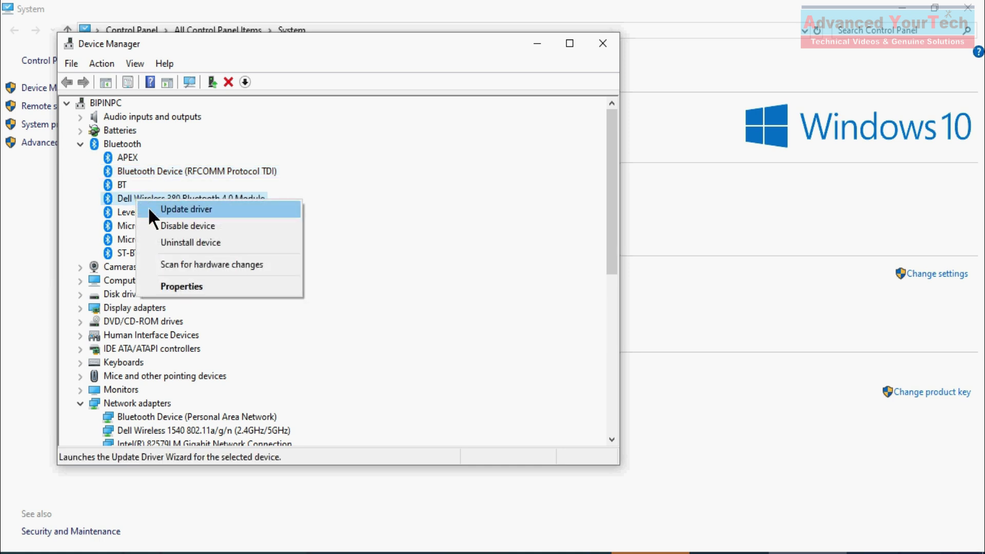
pyautogui.click(127, 211)
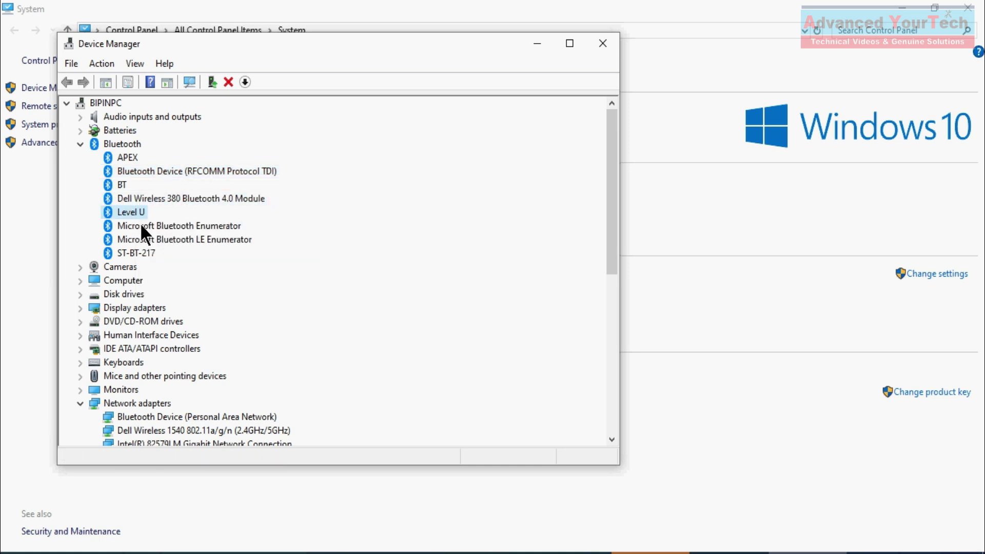
pyautogui.rightClick(140, 223)
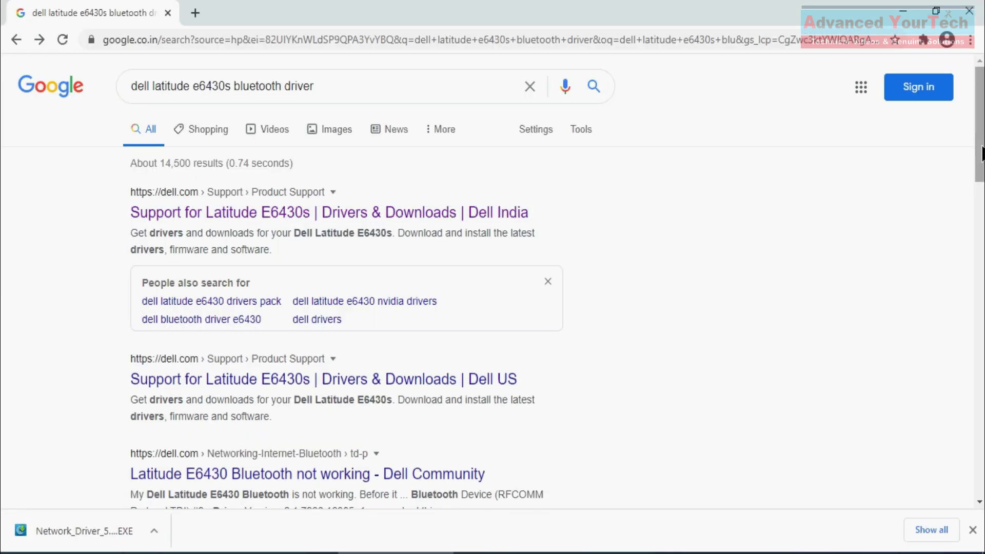
# Step: In Chrome's Google results, open the driverscape.com page with Dell Latitude E6430s drivers for Windows 10, 8.1 and 7
pyautogui.scroll(-5, 979, 154)
pyautogui.scroll(-4, 979, 205)
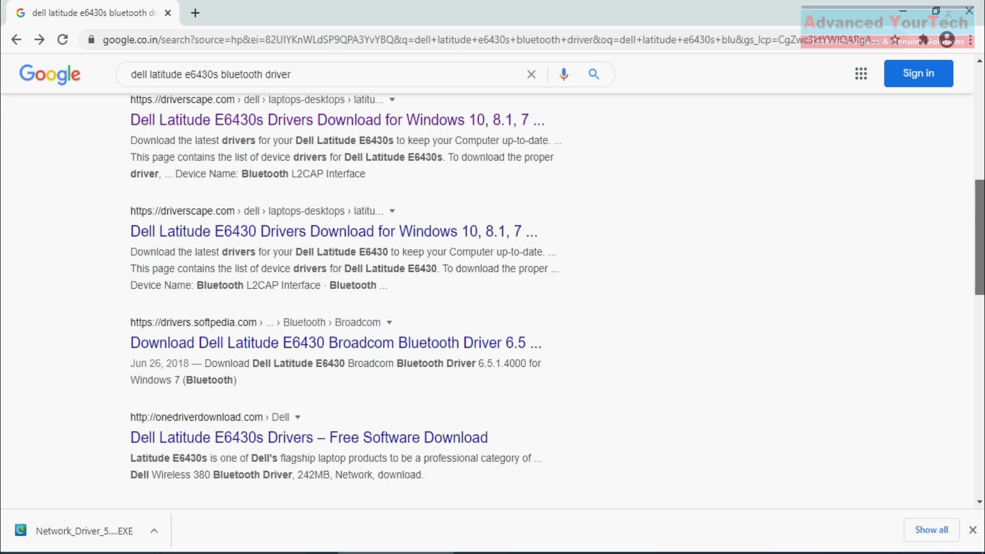
pyautogui.moveTo(980, 267)
pyautogui.mouseDown()
pyautogui.moveTo(980, 149)
pyautogui.moveTo(980, 252)
pyautogui.mouseUp()
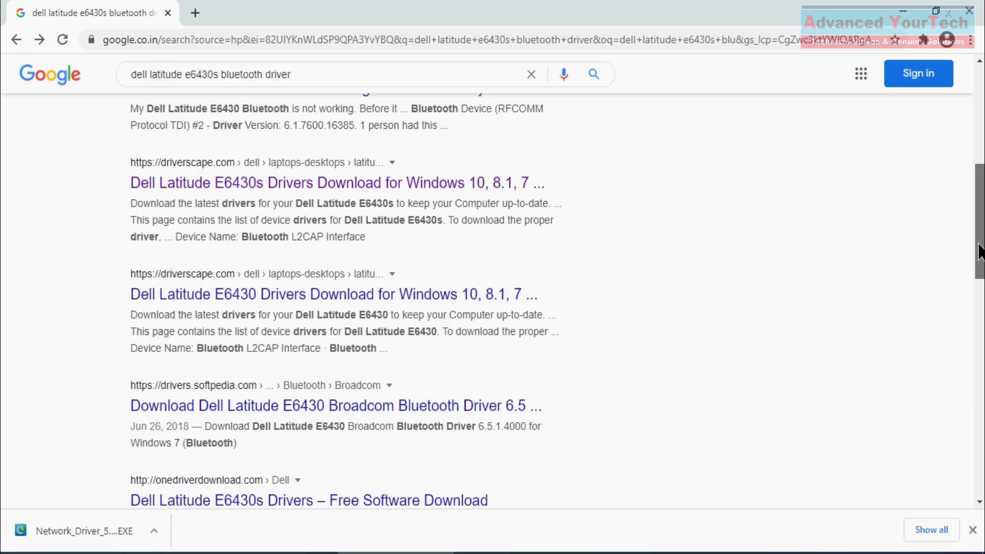
pyautogui.click(466, 181)
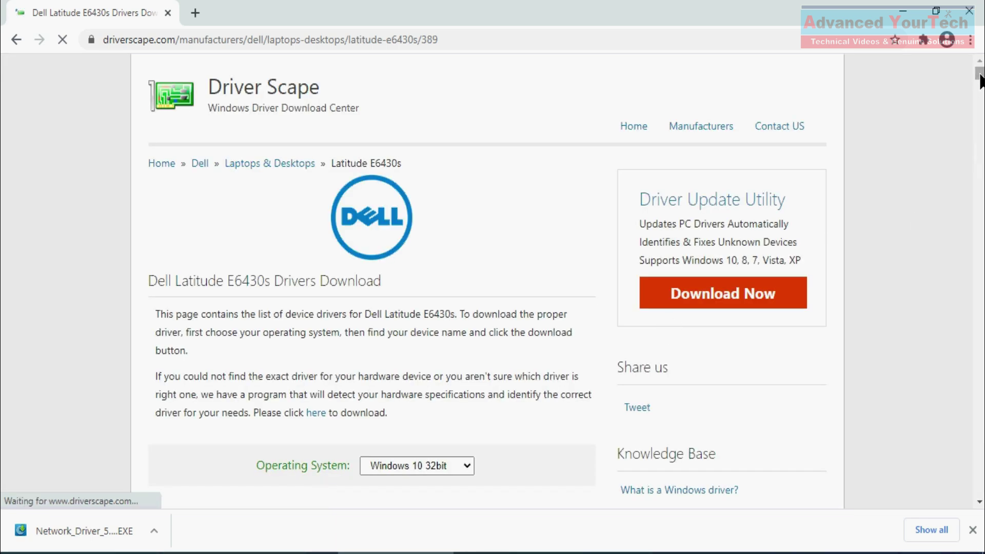
# Step: Check the operating system choices, keep Windows 10 64bit, and examine the driver entries down to the Bluetooth Drivers section
pyautogui.scroll(-3, 980, 79)
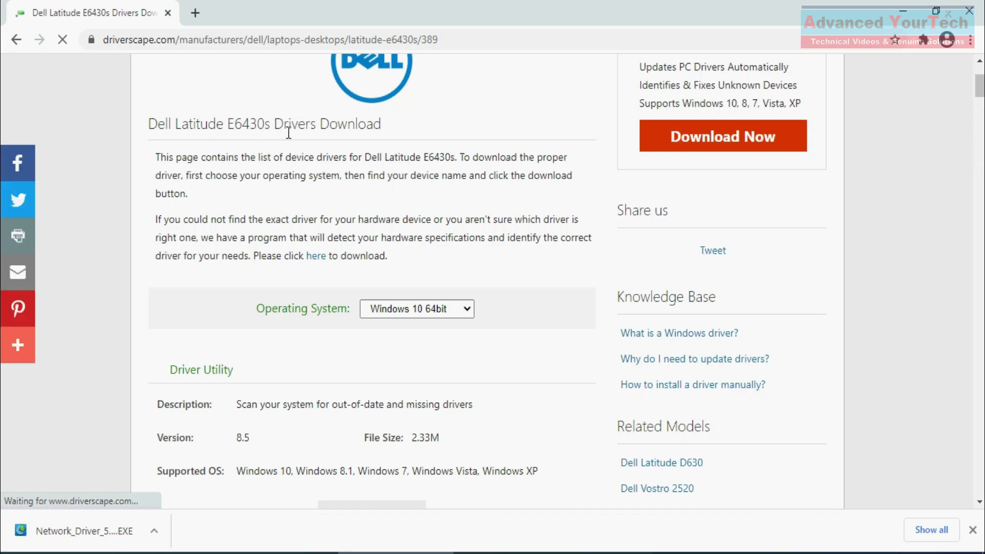
pyautogui.click(432, 303)
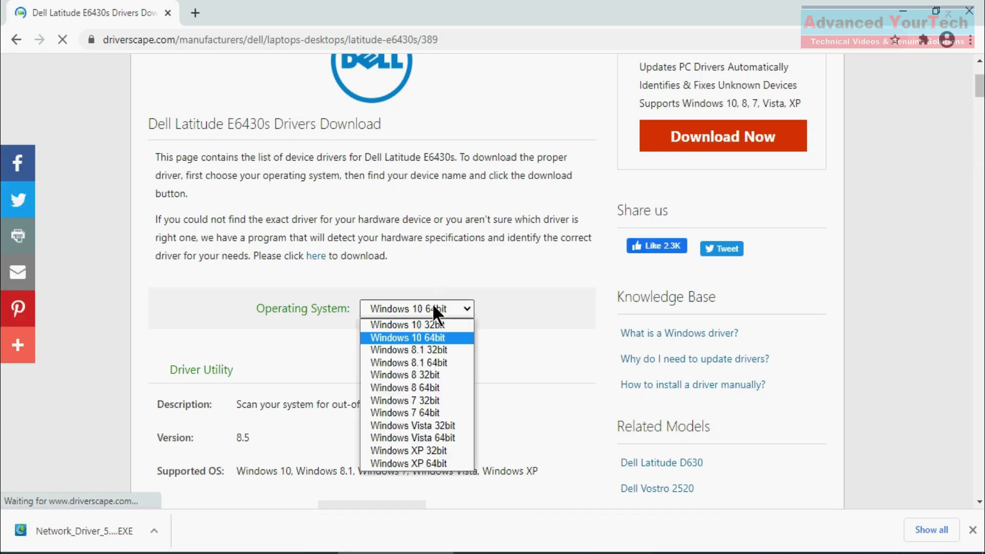
pyautogui.click(423, 313)
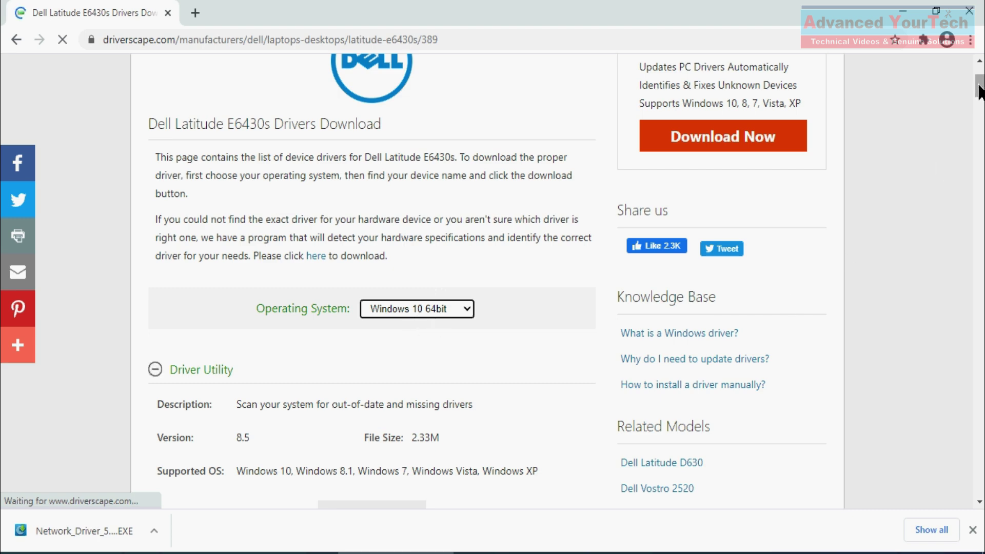
pyautogui.moveTo(981, 87); pyautogui.dragTo(980, 100)
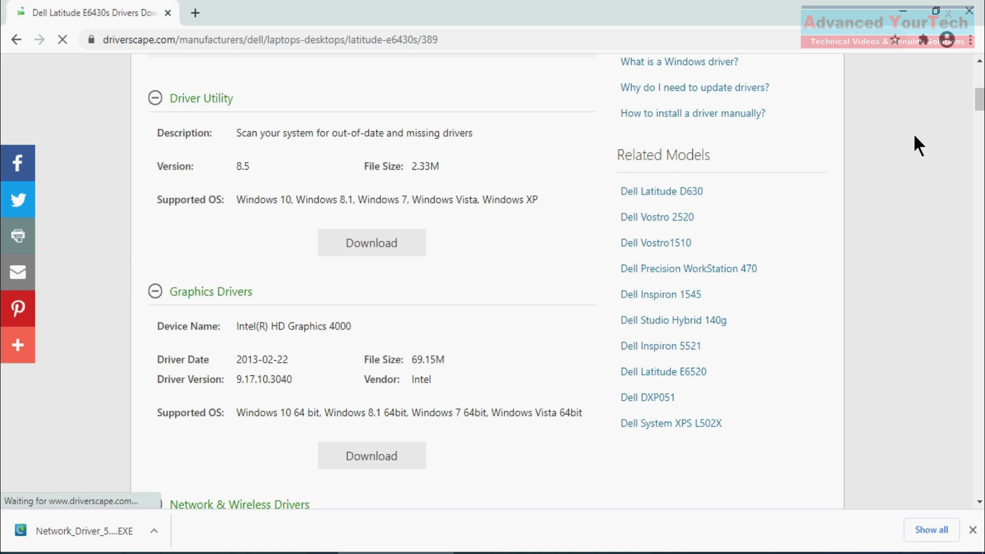
pyautogui.moveTo(980, 99); pyautogui.dragTo(978, 126)
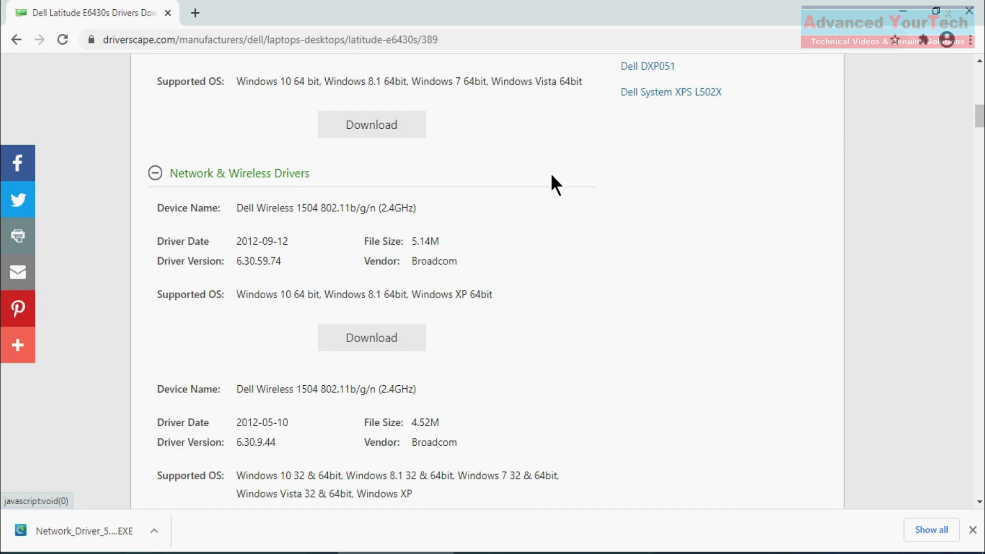
pyautogui.moveTo(979, 126); pyautogui.dragTo(981, 336)
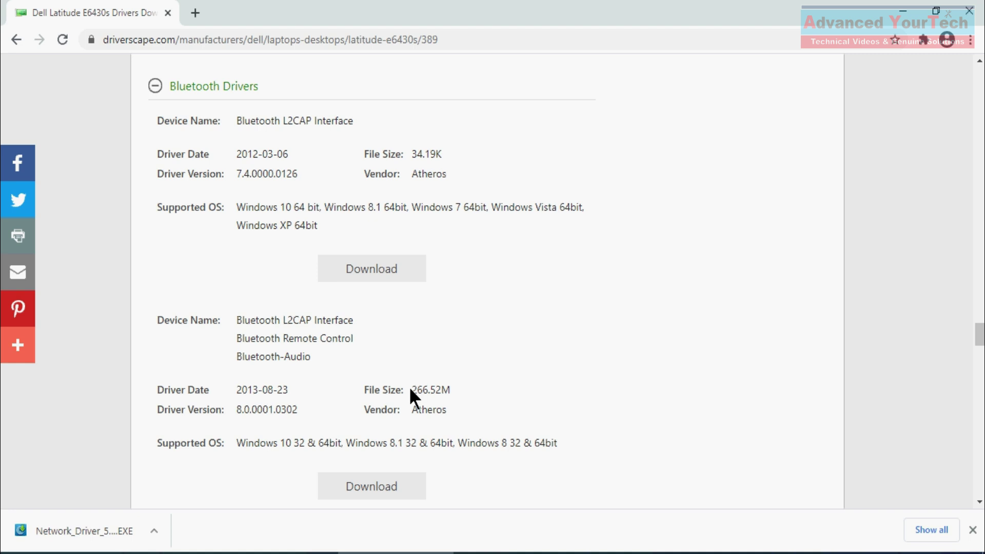
pyautogui.moveTo(412, 390); pyautogui.dragTo(452, 393)
pyautogui.click(465, 474)
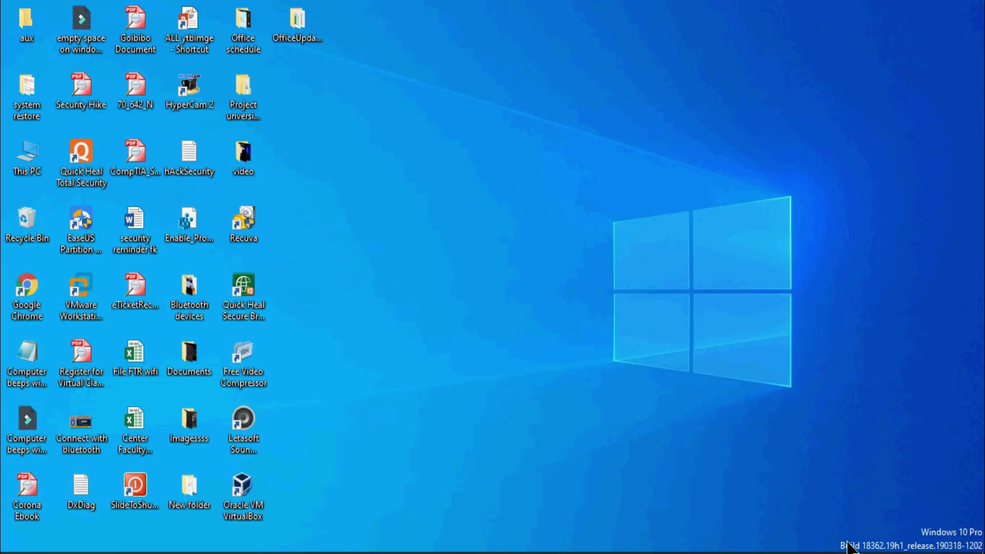
# Step: From the hidden Bluetooth tray icon on the desktop, choose Add a Bluetooth Device to open the Bluetooth settings
pyautogui.click(851, 551)
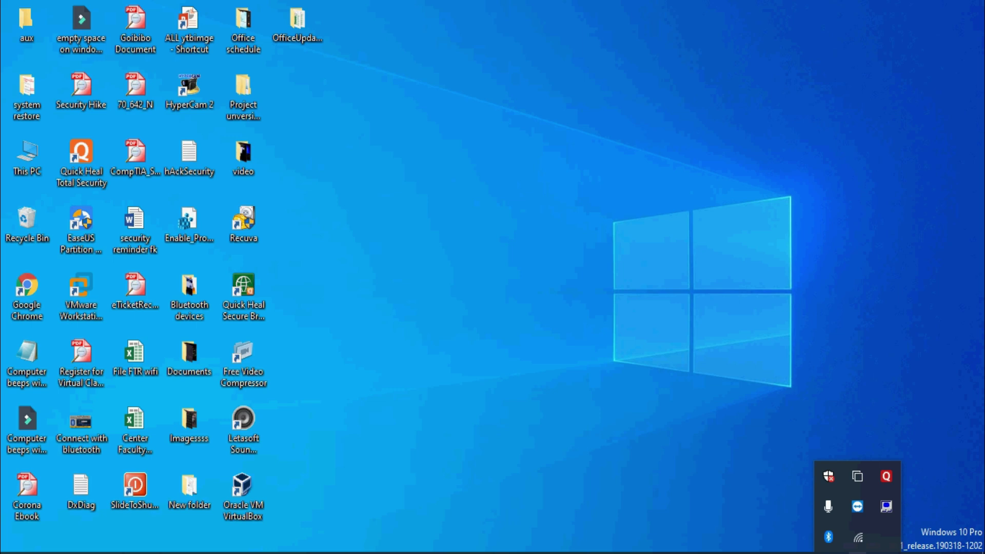
pyautogui.rightClick(829, 538)
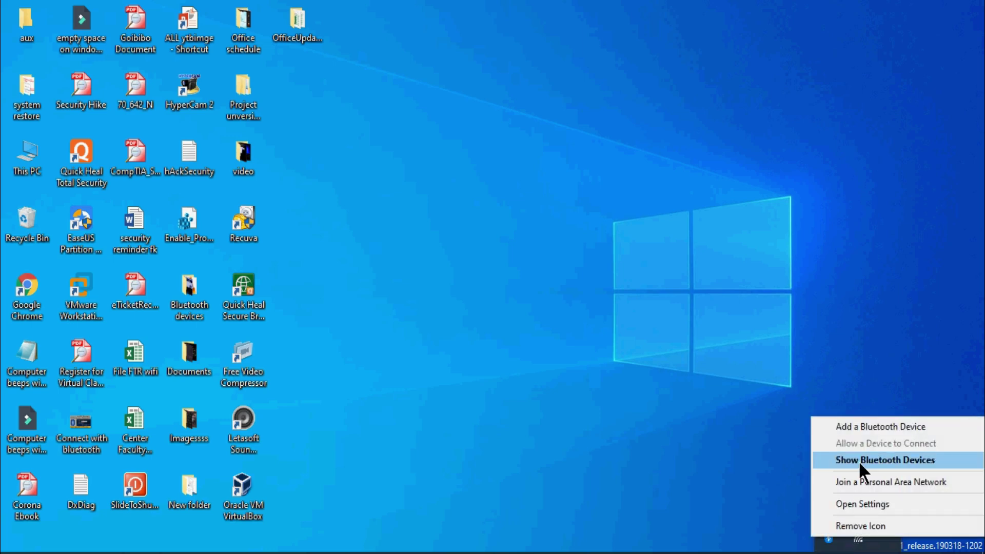
pyautogui.click(860, 427)
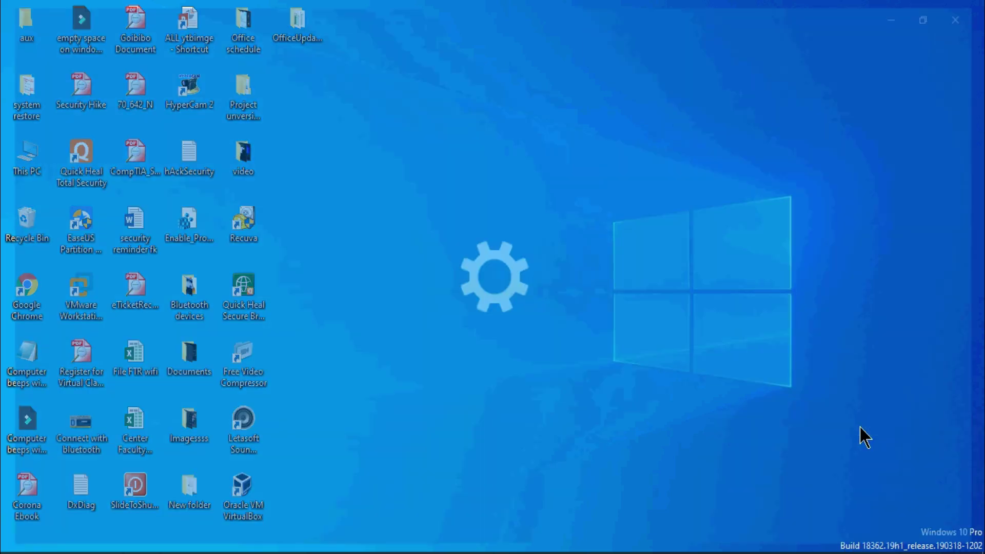